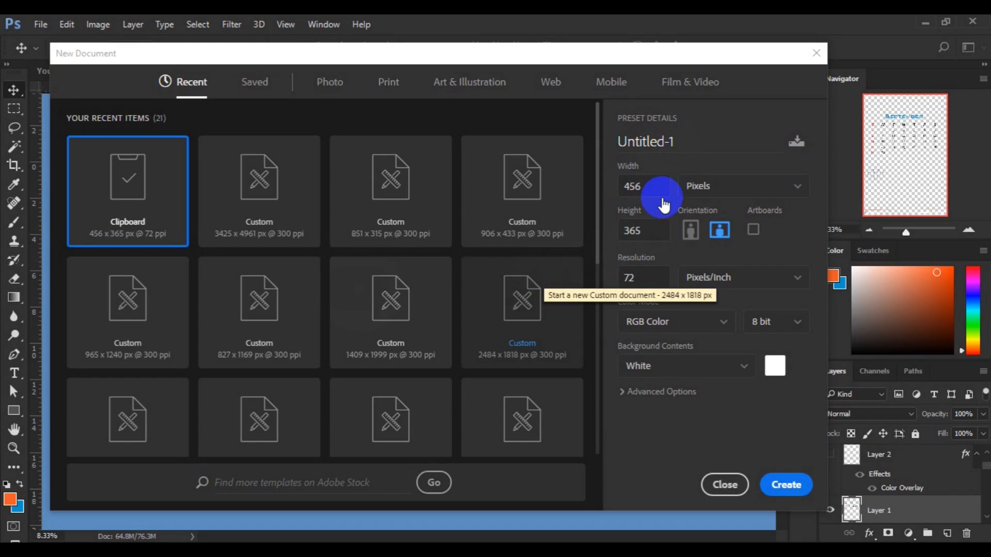
Step: Set the new document's width to 3425 pixels and its height to 4961 pixels
{"action": "left_click_drag", "start_coordinate": [663, 198], "coordinate": [683, 204]}
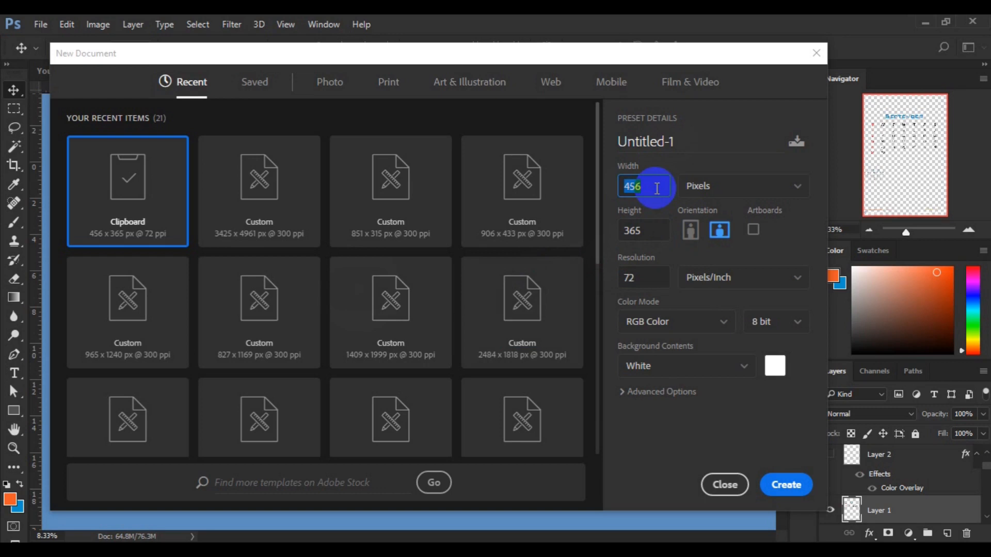
{"action": "key", "text": "BackSpace"}
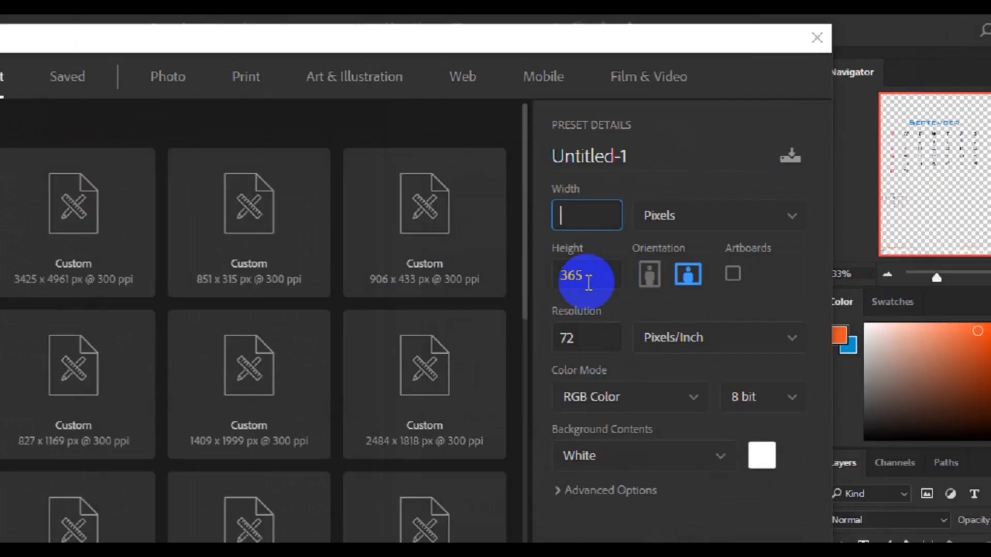
{"action": "type", "text": "3425"}
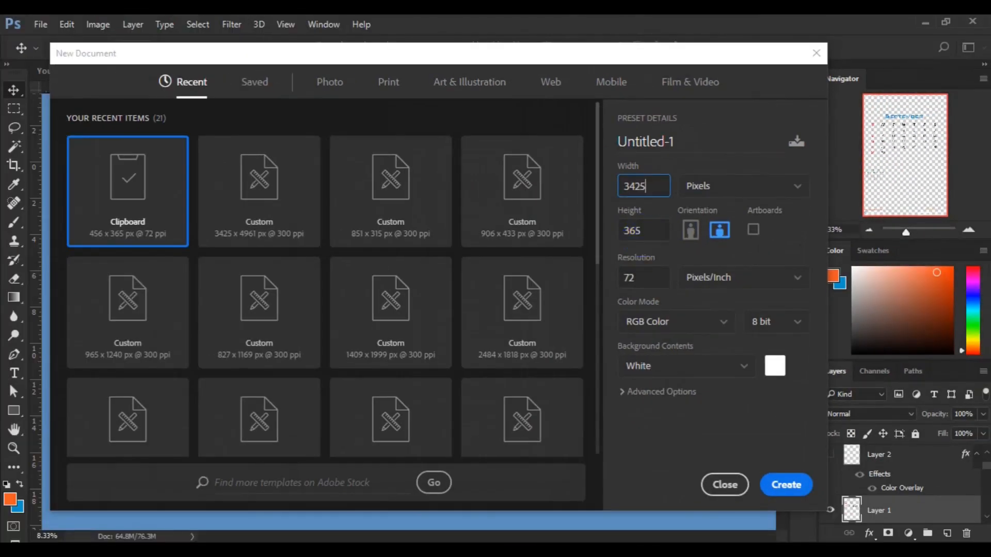
{"action": "key", "text": "Tab"}
{"action": "type", "text": "49"}
{"action": "left_click", "coordinate": [646, 237]}
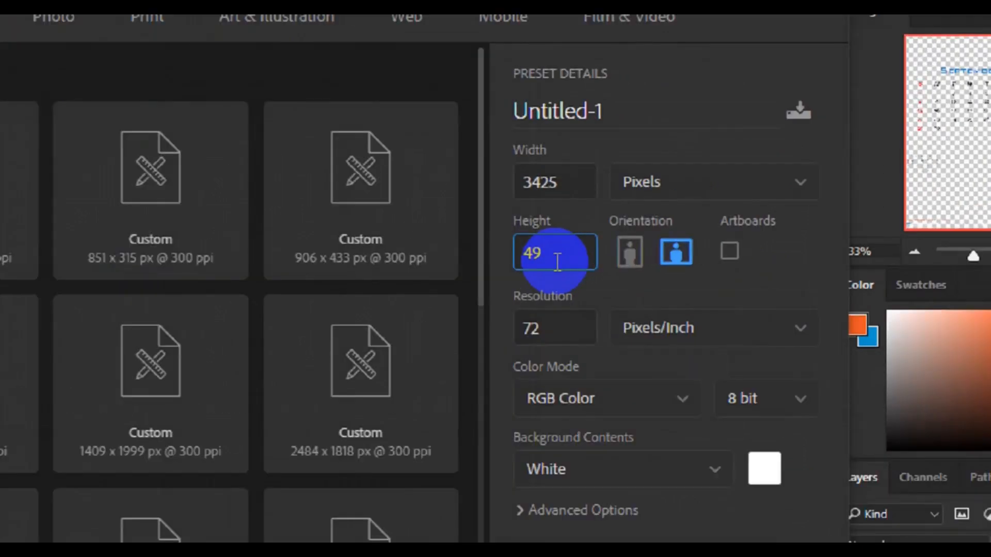
{"action": "left_click", "coordinate": [645, 275]}
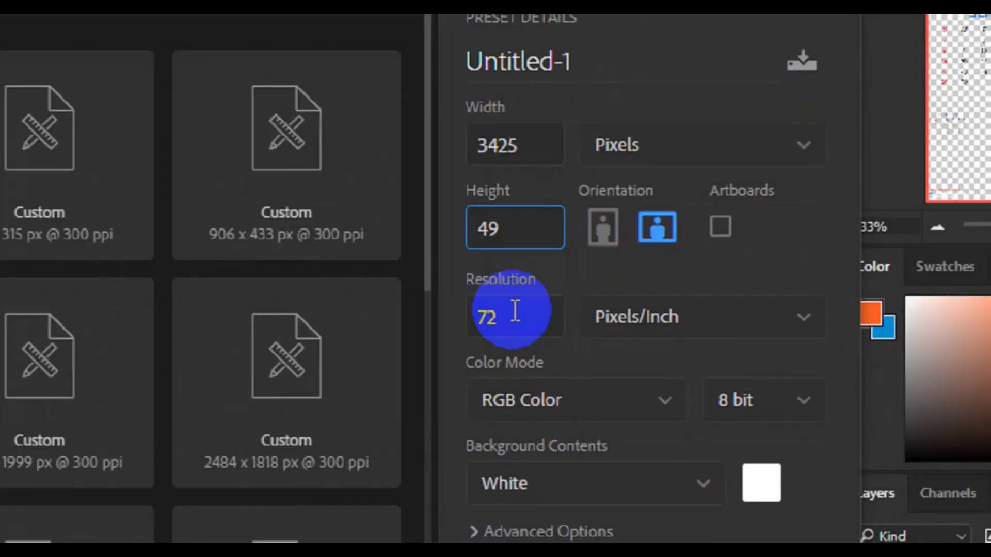
{"action": "type", "text": "61"}
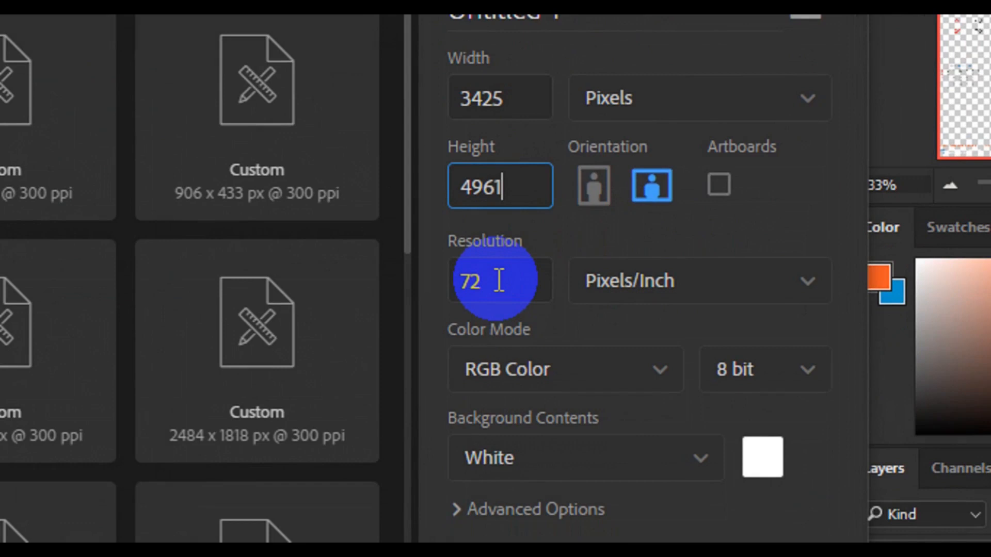
Step: Create the document with a resolution of 300 pixels/inch in CMYK Color mode
{"action": "double_click", "coordinate": [499, 281]}
{"action": "key", "text": "BackSpace"}
{"action": "left_click", "coordinate": [665, 369]}
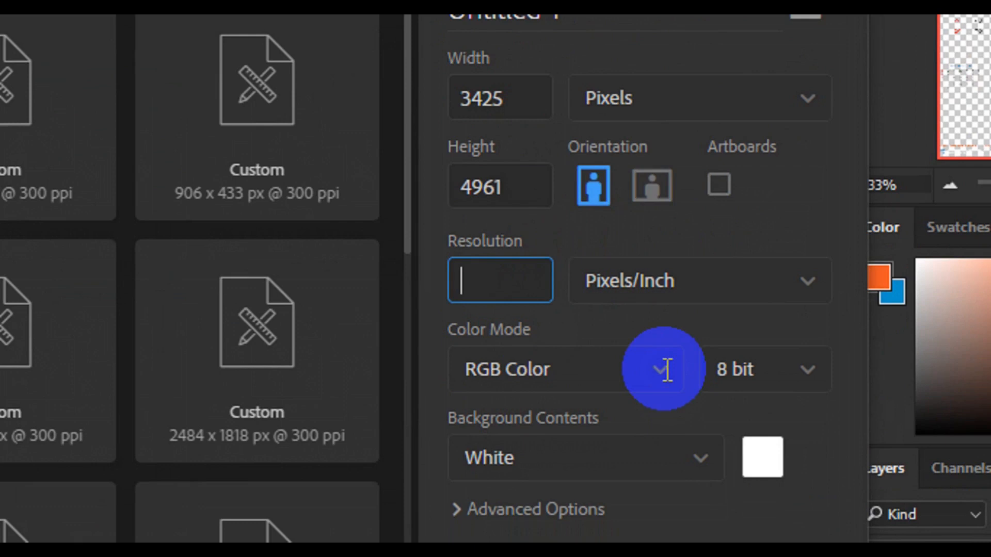
{"action": "type", "text": "300"}
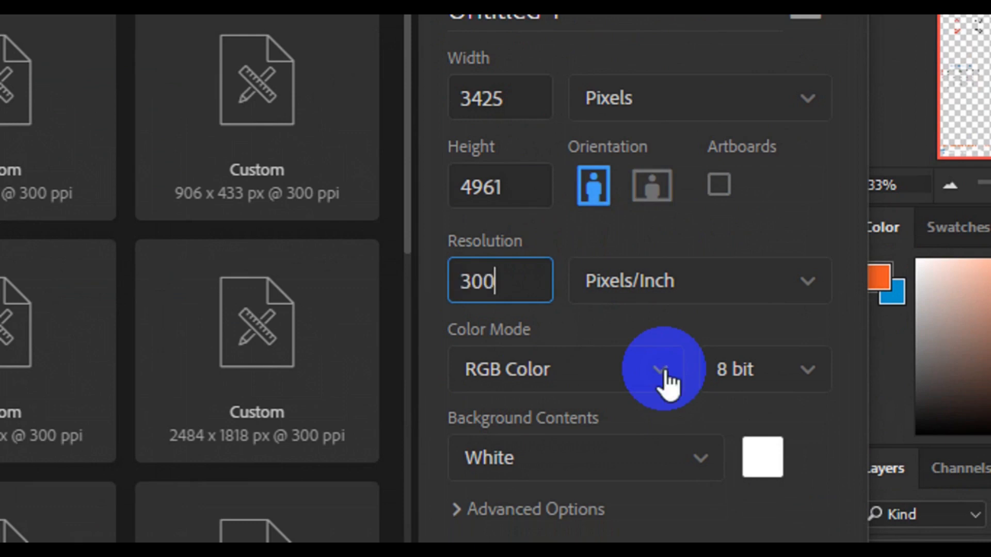
{"action": "left_click", "coordinate": [666, 372]}
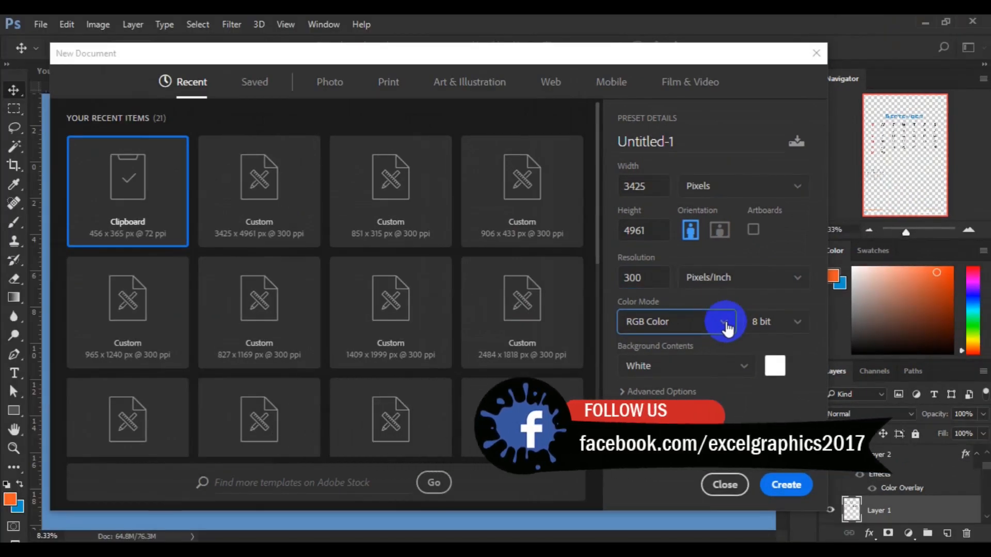
{"action": "left_click", "coordinate": [674, 322]}
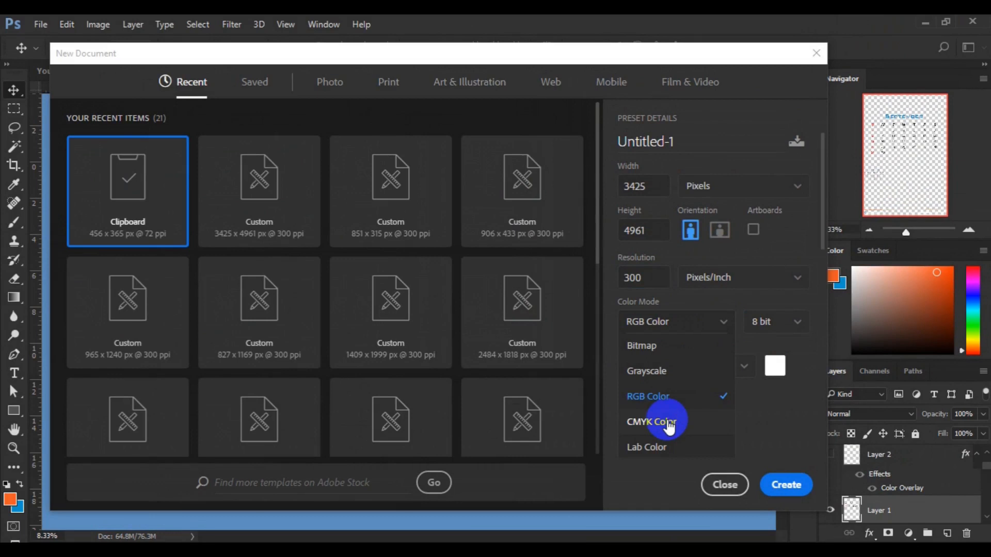
{"action": "left_click", "coordinate": [669, 426]}
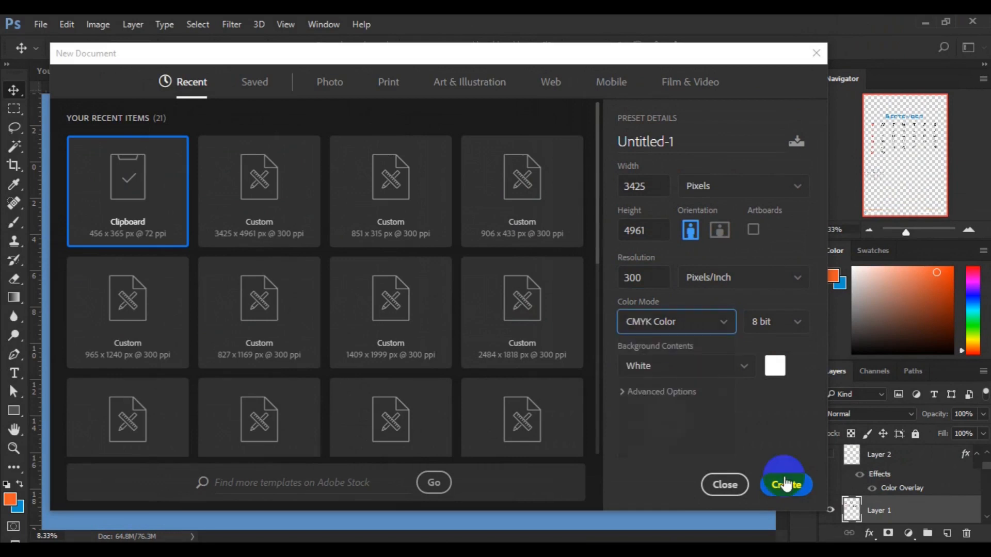
{"action": "left_click", "coordinate": [789, 488]}
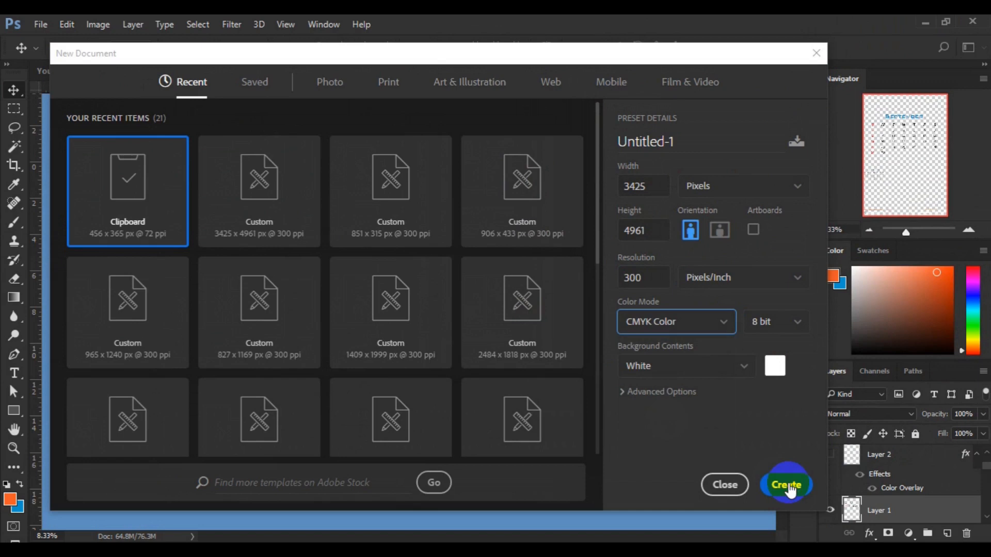
{"action": "left_click", "coordinate": [789, 487]}
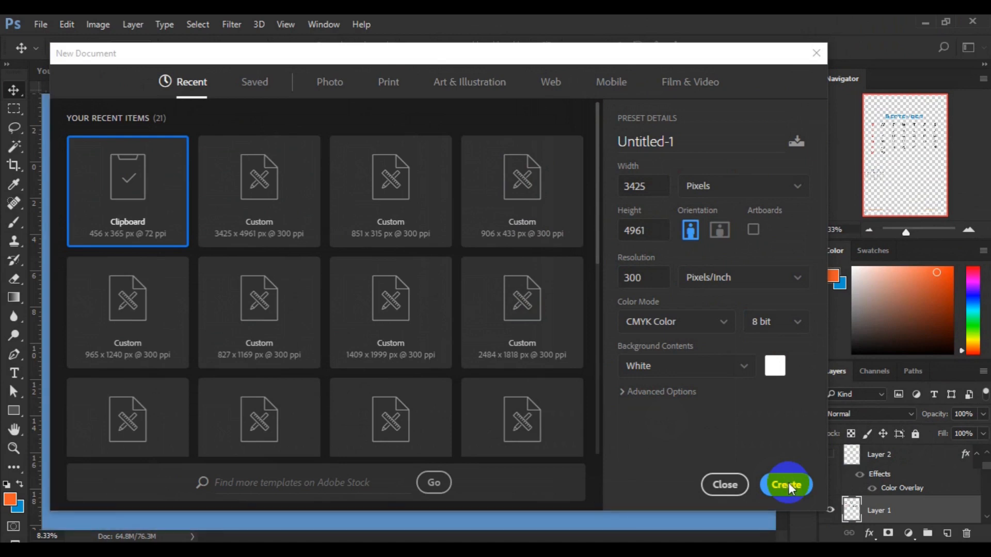
{"action": "left_click", "coordinate": [789, 485]}
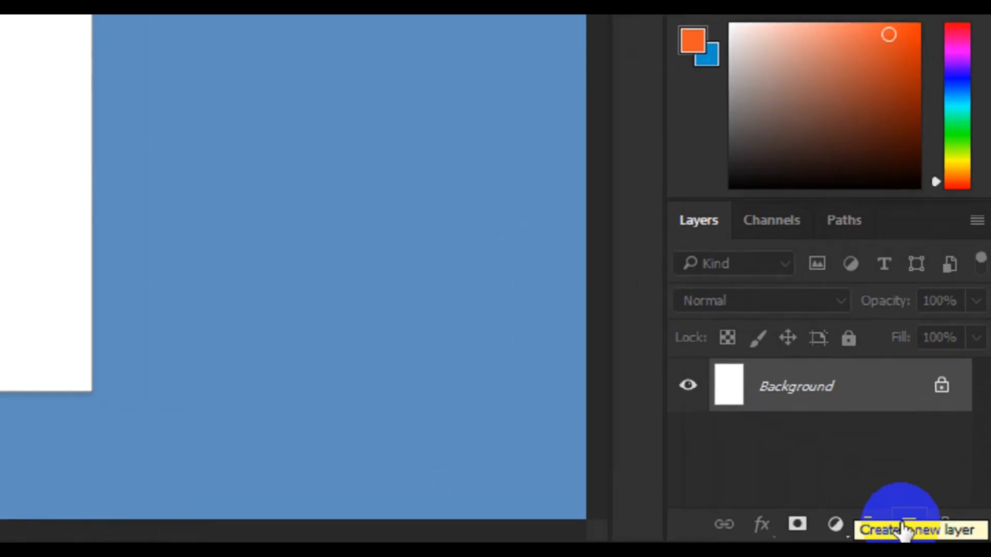
Step: On a new layer, draw a dark rectangle without stroke, about 3449 by 2265 px, across the upper part of the page
{"action": "left_click", "coordinate": [932, 530]}
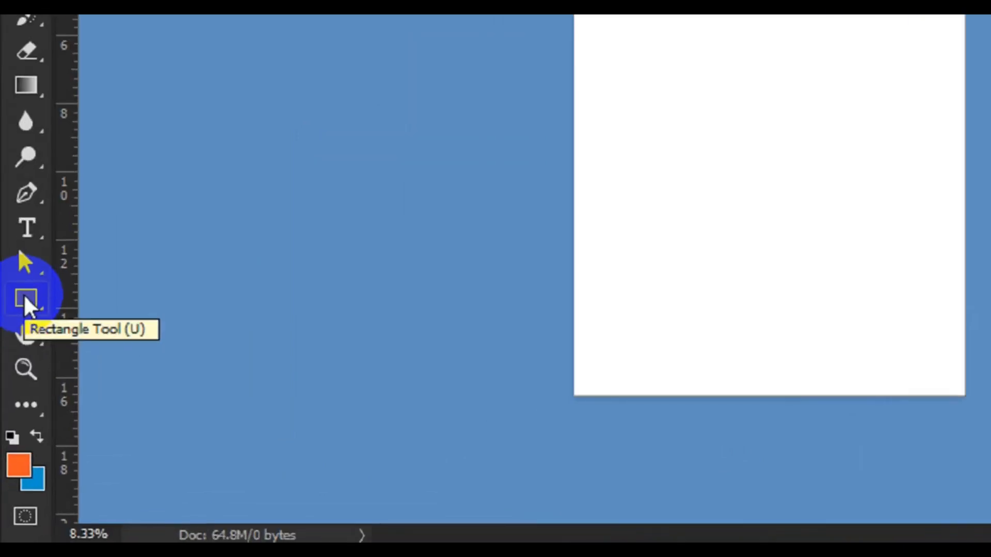
{"action": "left_click", "coordinate": [24, 297]}
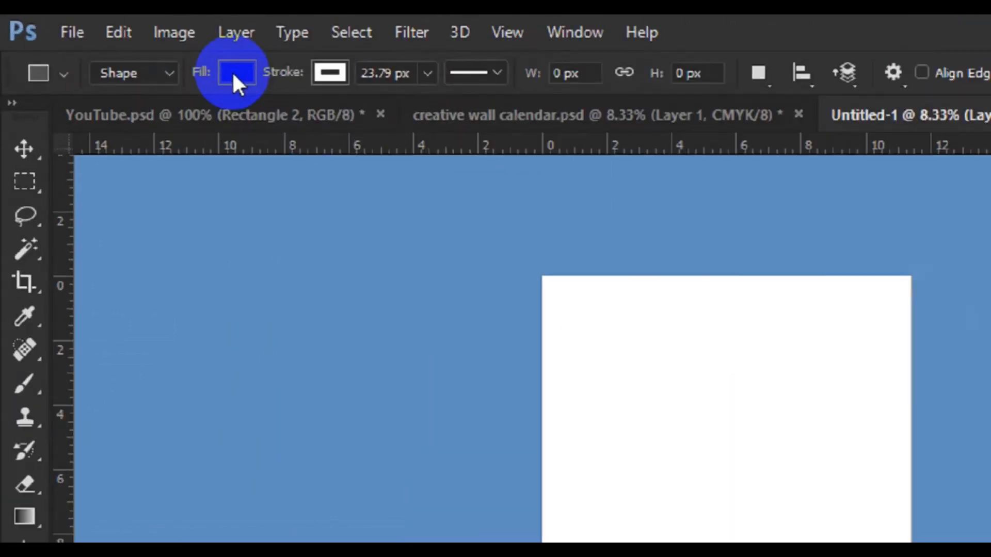
{"action": "left_click", "coordinate": [321, 77]}
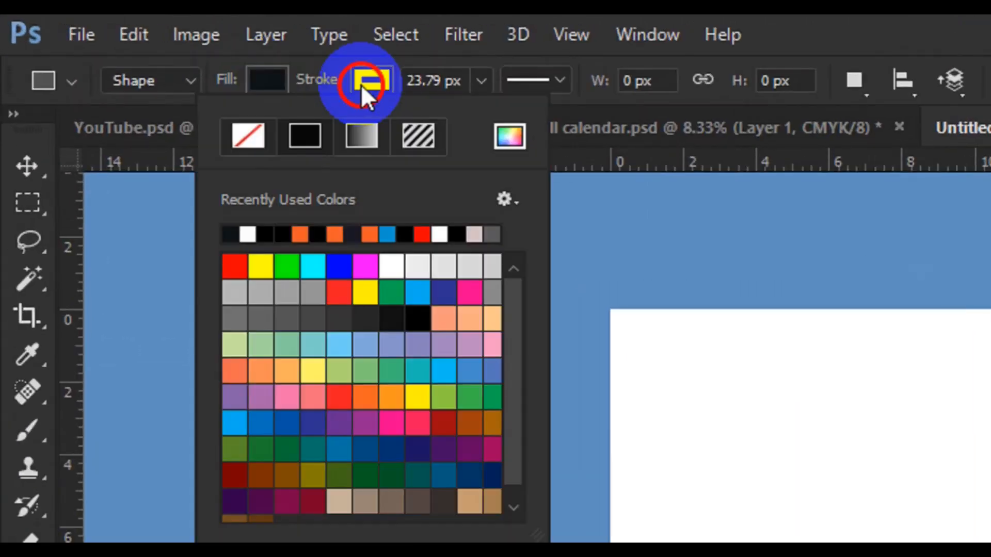
{"action": "left_click", "coordinate": [249, 138]}
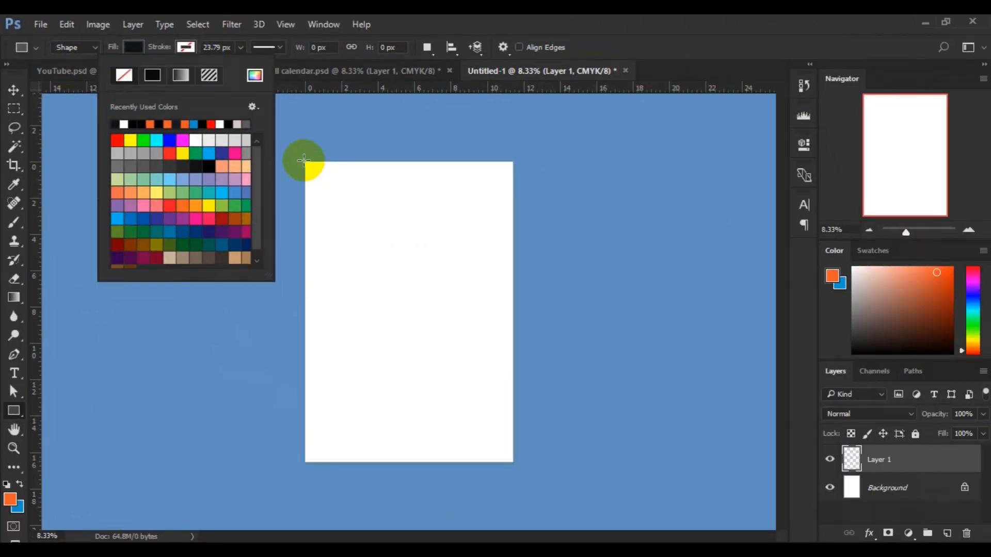
{"action": "mouse_move", "coordinate": [304, 160]}
{"action": "left_mouse_down"}
{"action": "mouse_move", "coordinate": [465, 223]}
{"action": "mouse_move", "coordinate": [512, 297]}
{"action": "left_mouse_up"}
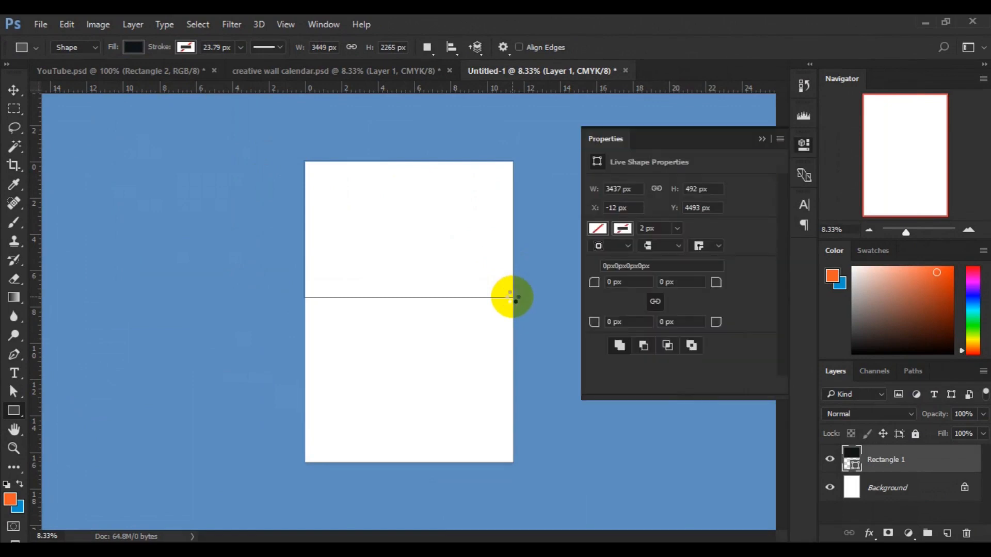
Step: Stretch the dark rectangle downward to about 110.6% of its height so it covers the upper half of the page
{"action": "key", "text": "v"}
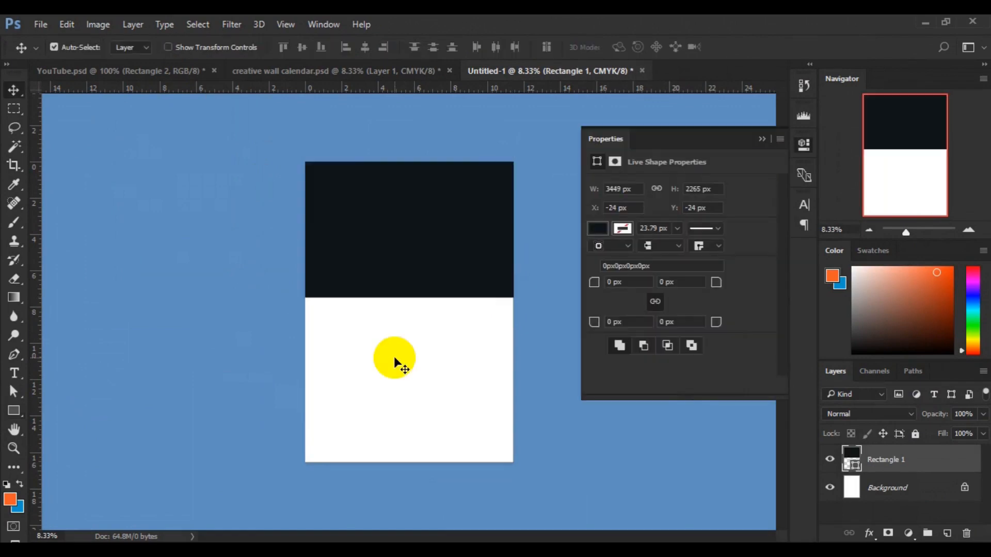
{"action": "key", "text": "ctrl"}
{"action": "key", "text": "ctrl+t"}
{"action": "left_click_drag", "start_coordinate": [408, 313], "coordinate": [405, 312]}
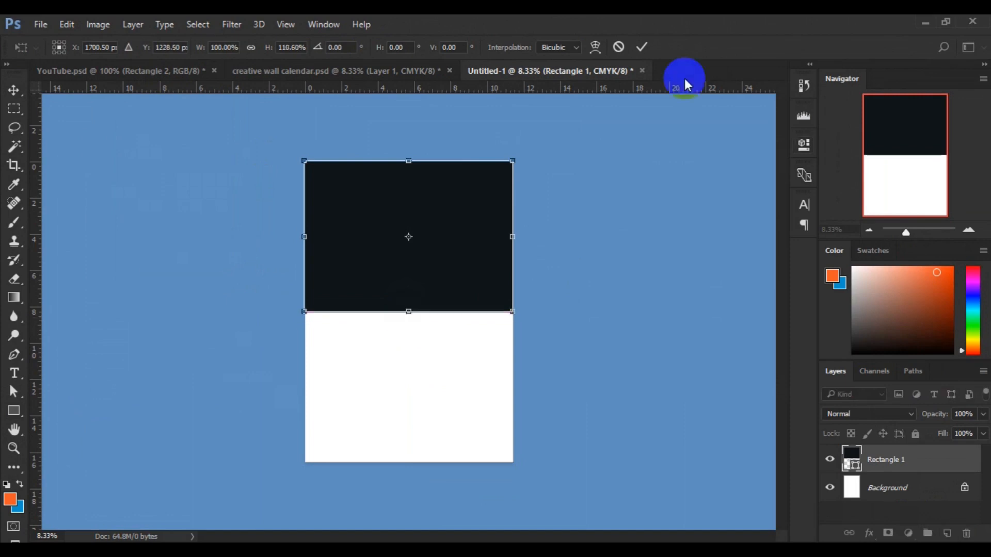
{"action": "left_click", "coordinate": [645, 51]}
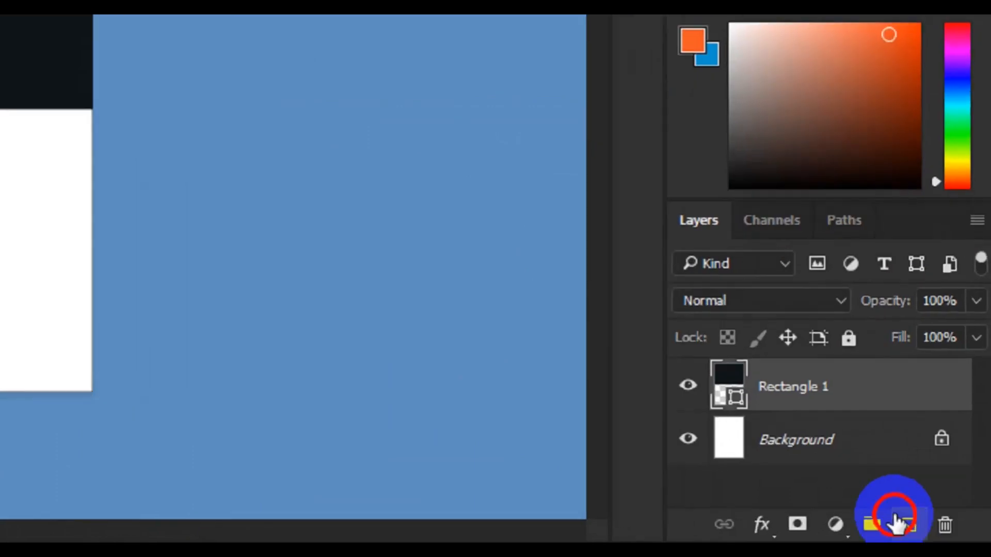
Step: On a new layer, draw the ragged splatter custom shape named 9 over the dark rectangle, about 2732 by 2605 px
{"action": "left_click", "coordinate": [941, 533]}
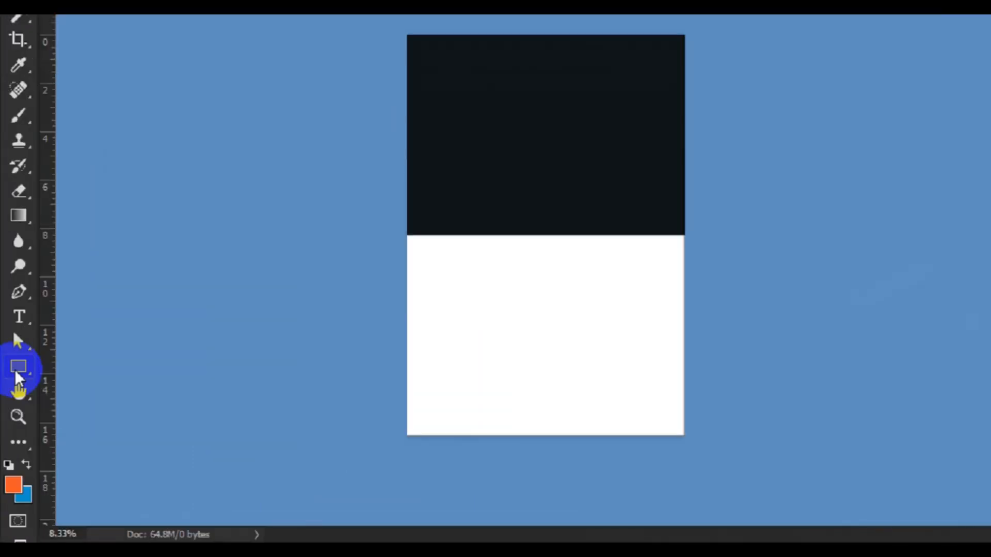
{"action": "left_click", "coordinate": [22, 314]}
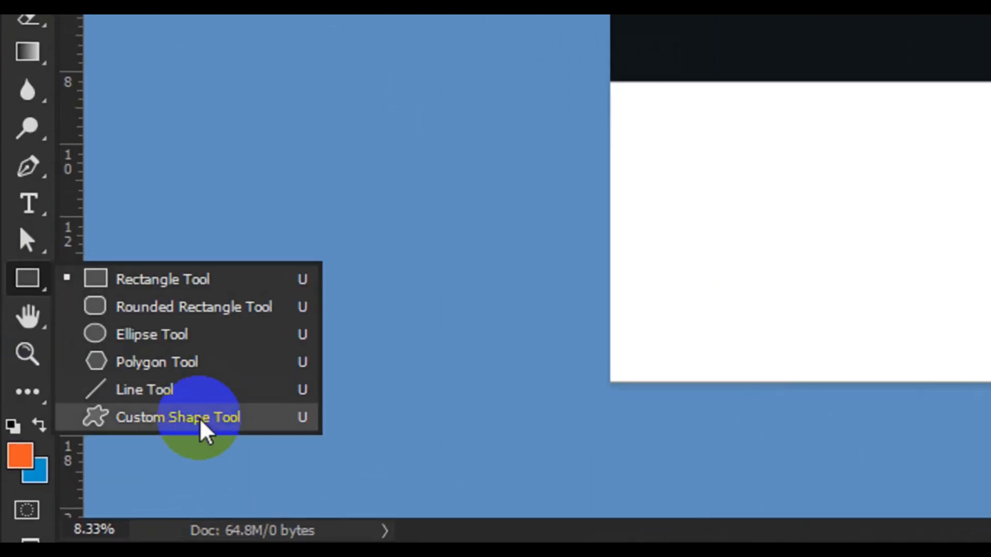
{"action": "left_click", "coordinate": [200, 419]}
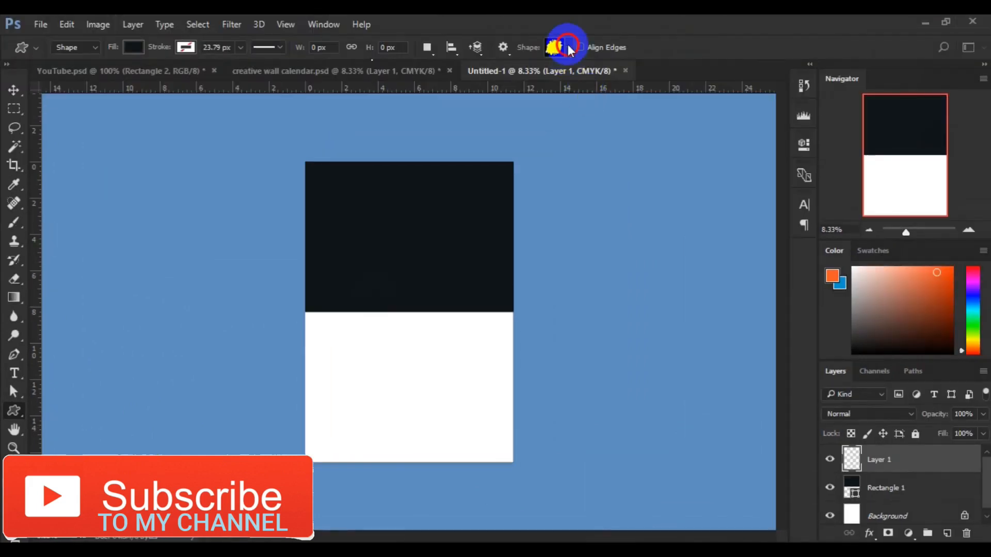
{"action": "left_click", "coordinate": [568, 47]}
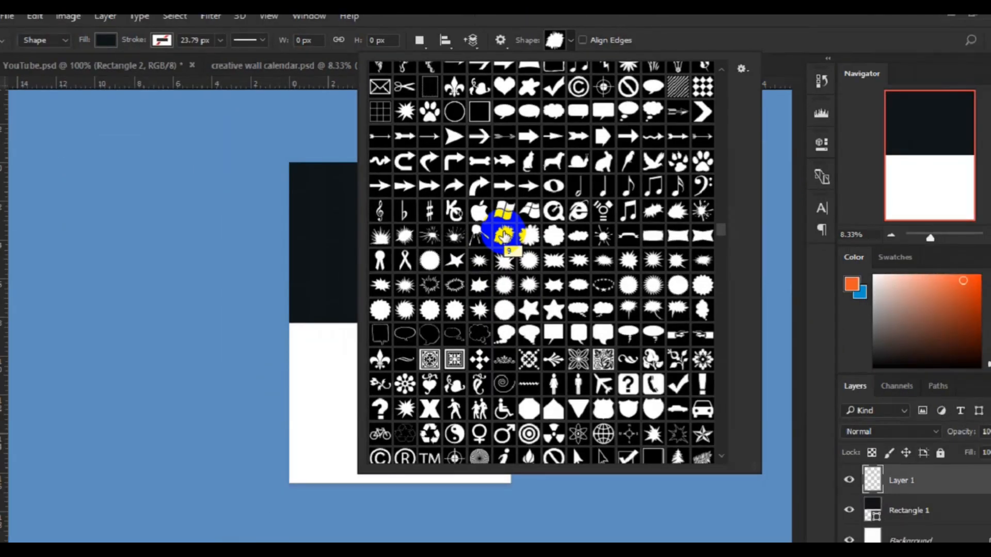
{"action": "left_click", "coordinate": [503, 236]}
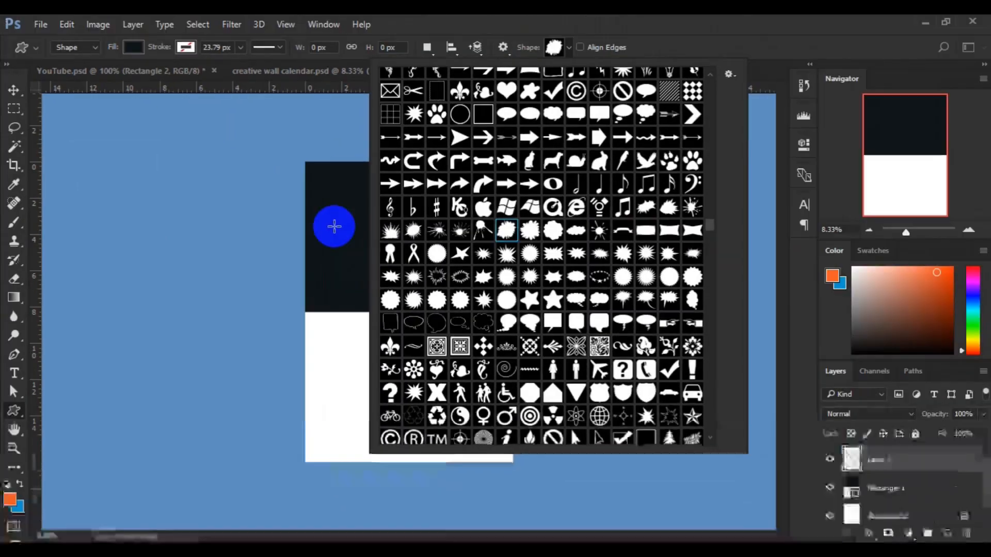
{"action": "left_click_drag", "start_coordinate": [373, 220], "coordinate": [416, 330]}
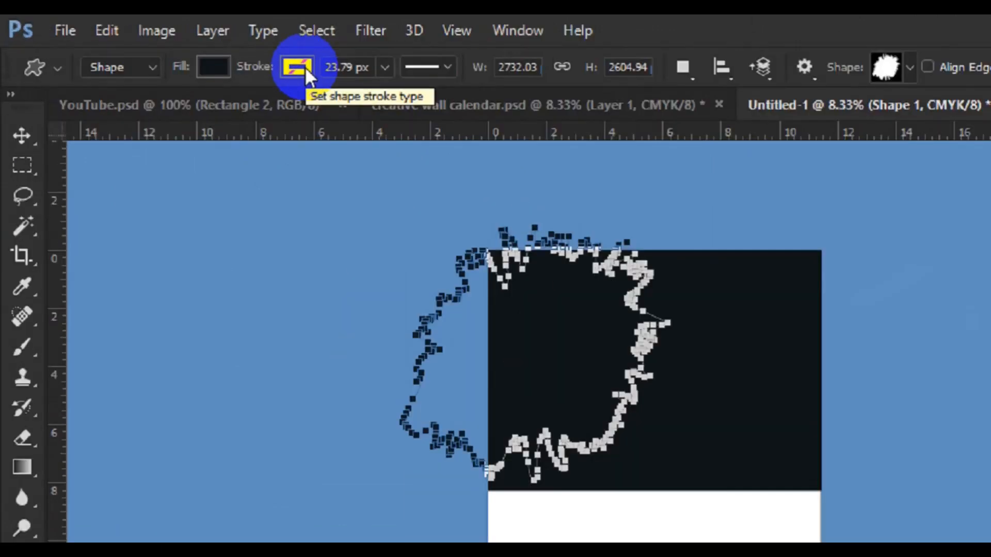
Step: Give the splatter shape a white stroke about 32 px wide
{"action": "left_click", "coordinate": [187, 47]}
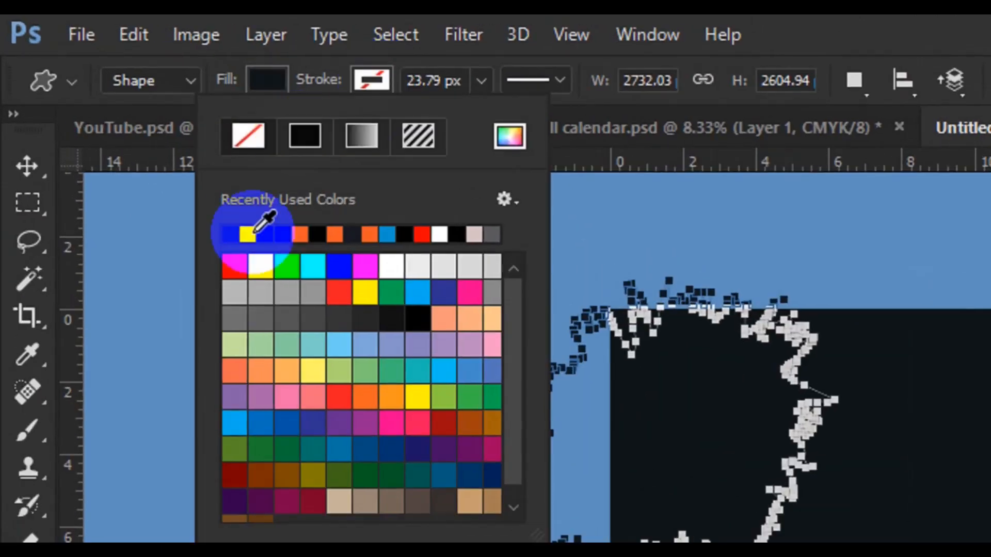
{"action": "left_click", "coordinate": [381, 154]}
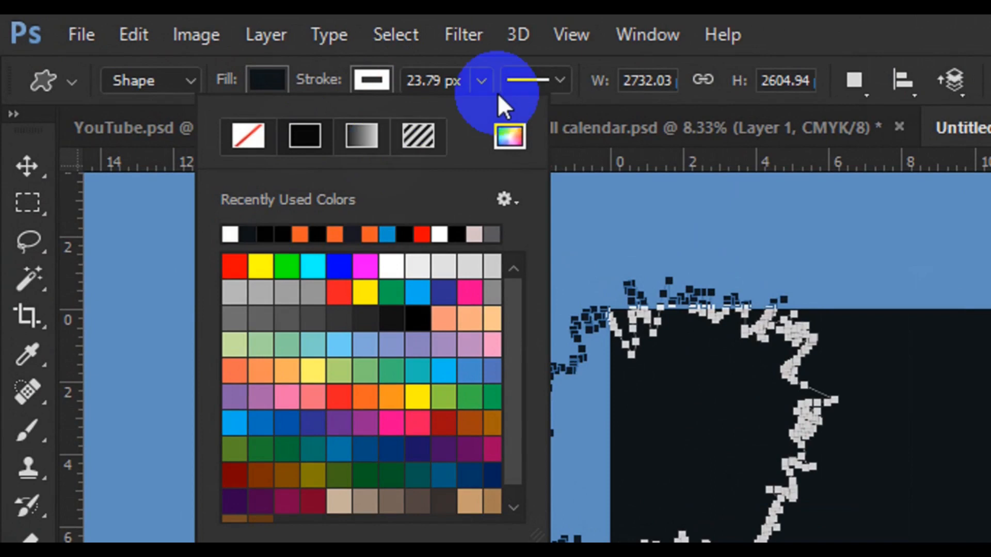
{"action": "left_click", "coordinate": [480, 81]}
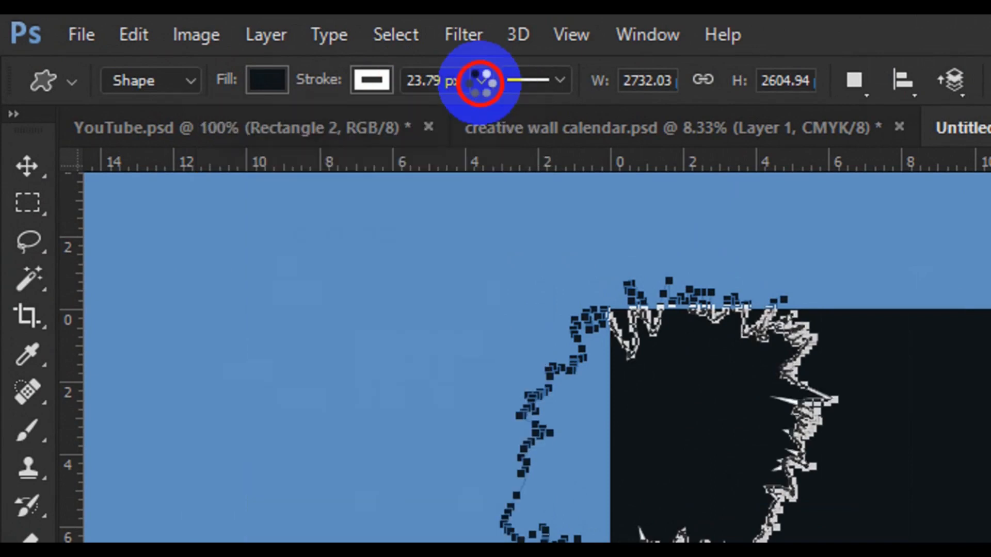
{"action": "left_click_drag", "start_coordinate": [484, 113], "coordinate": [485, 112]}
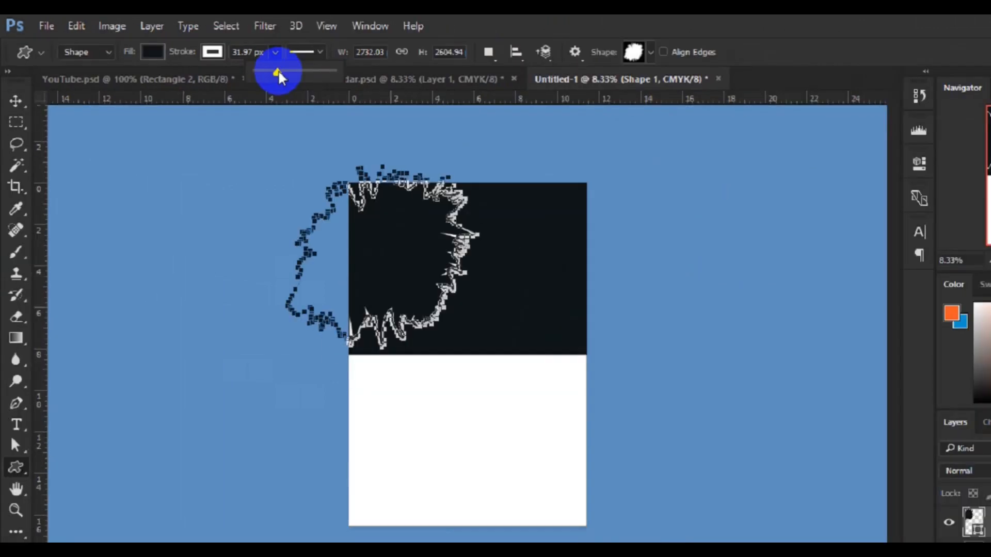
Step: Move the splatter shape to the middle of the dark rectangle and add a new layer above it
{"action": "left_click", "coordinate": [14, 93]}
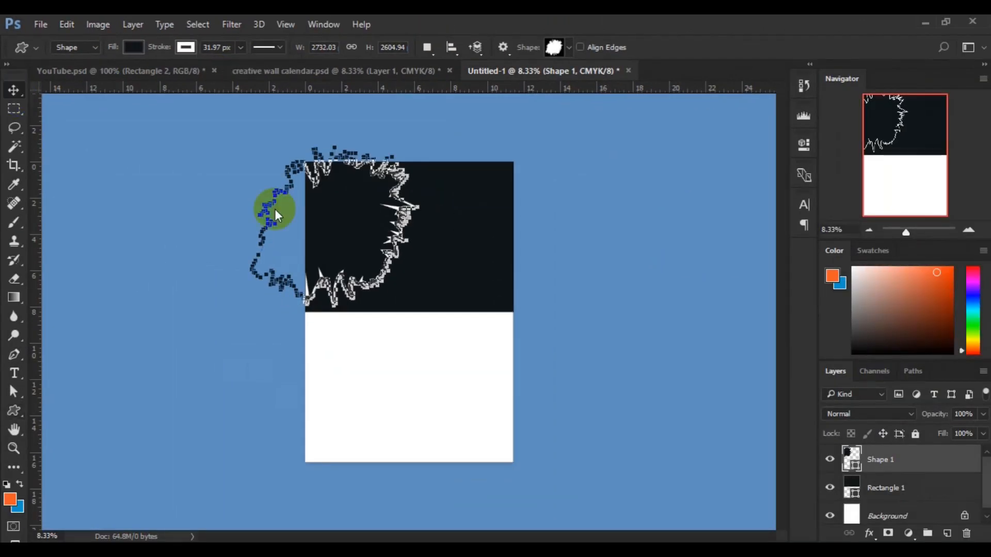
{"action": "left_click", "coordinate": [338, 234]}
{"action": "left_click_drag", "start_coordinate": [338, 233], "coordinate": [406, 249]}
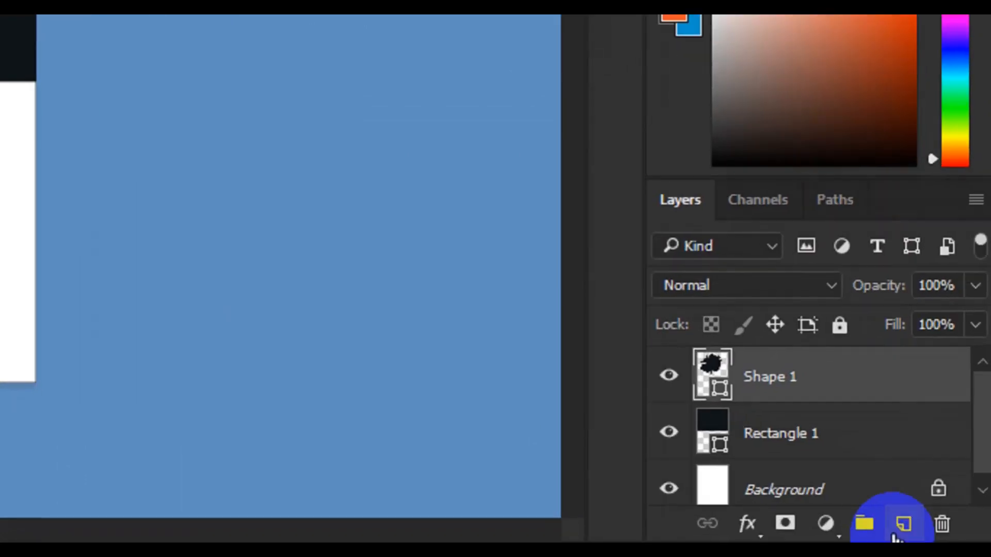
{"action": "left_click", "coordinate": [896, 536]}
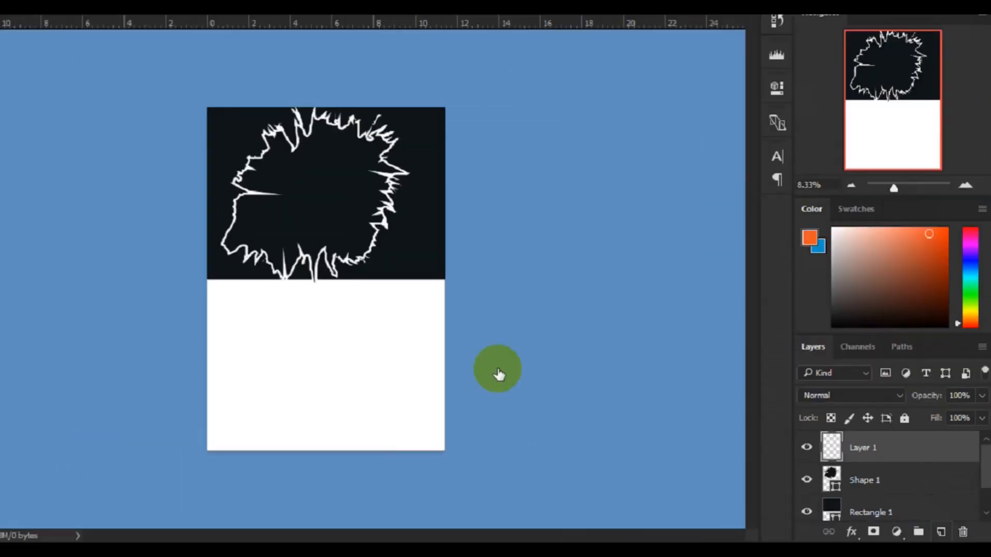
Step: Draw a dark rectangle across the bottom edge of the page with the Rectangle tool, about 3438 by 504 px
{"action": "left_click", "coordinate": [14, 412]}
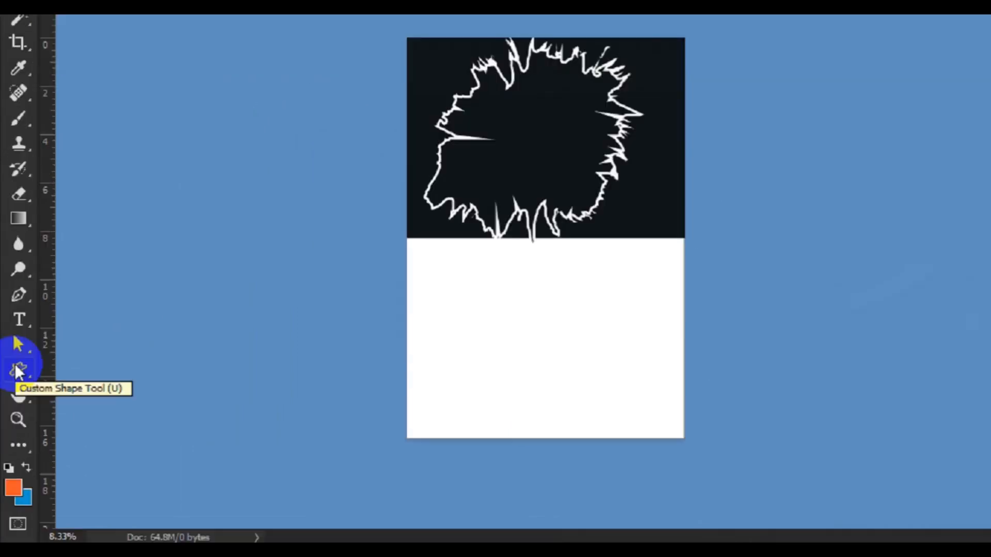
{"action": "right_click", "coordinate": [13, 410]}
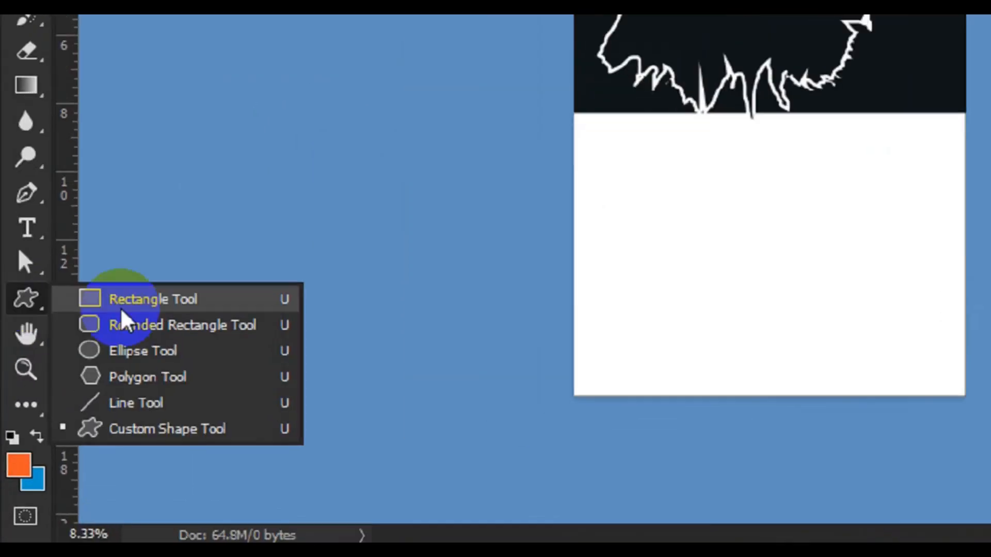
{"action": "left_click", "coordinate": [111, 317]}
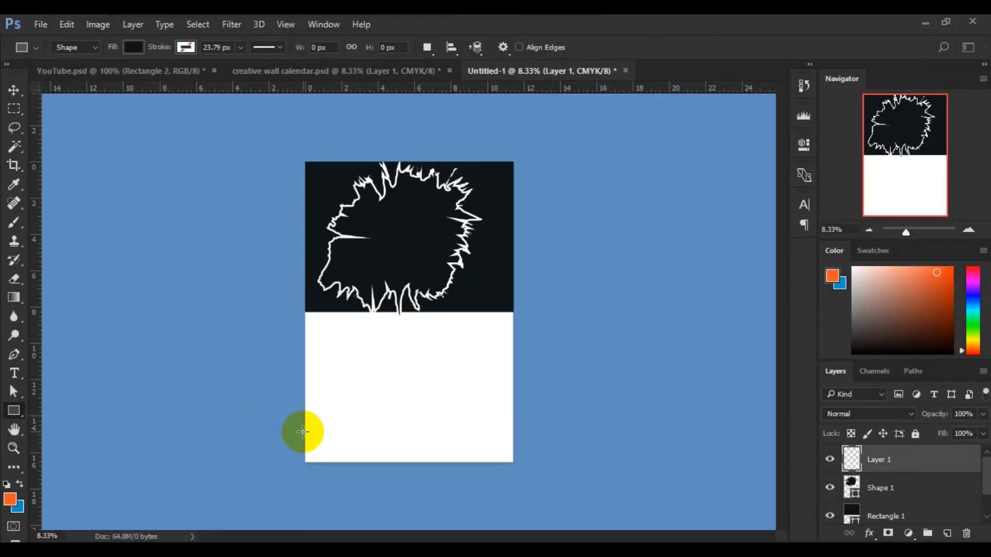
{"action": "left_click_drag", "start_coordinate": [305, 432], "coordinate": [511, 460]}
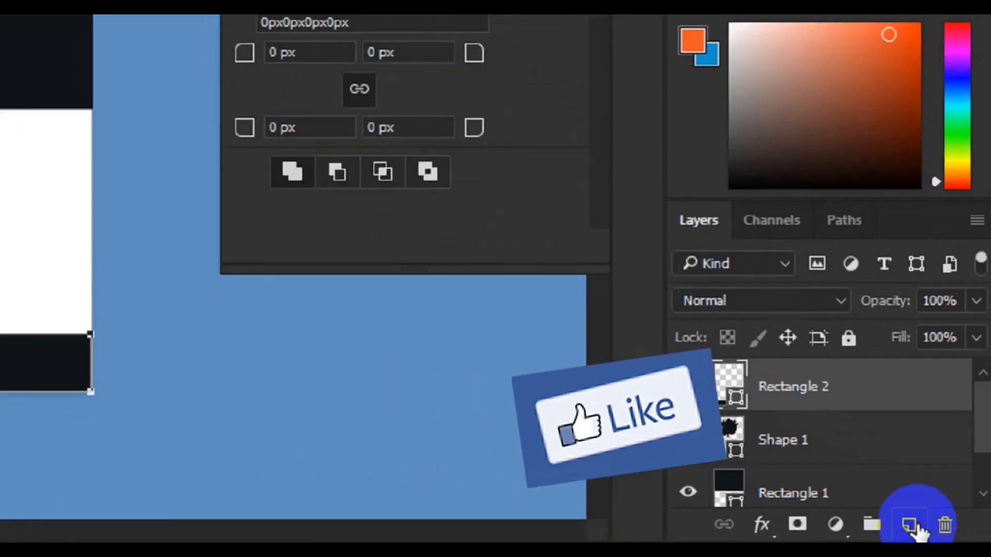
Step: On a new layer, draw a dark grey rectangle about 935 by 505 px over the lower right corner of the page's dark upper half
{"action": "left_click", "coordinate": [934, 532]}
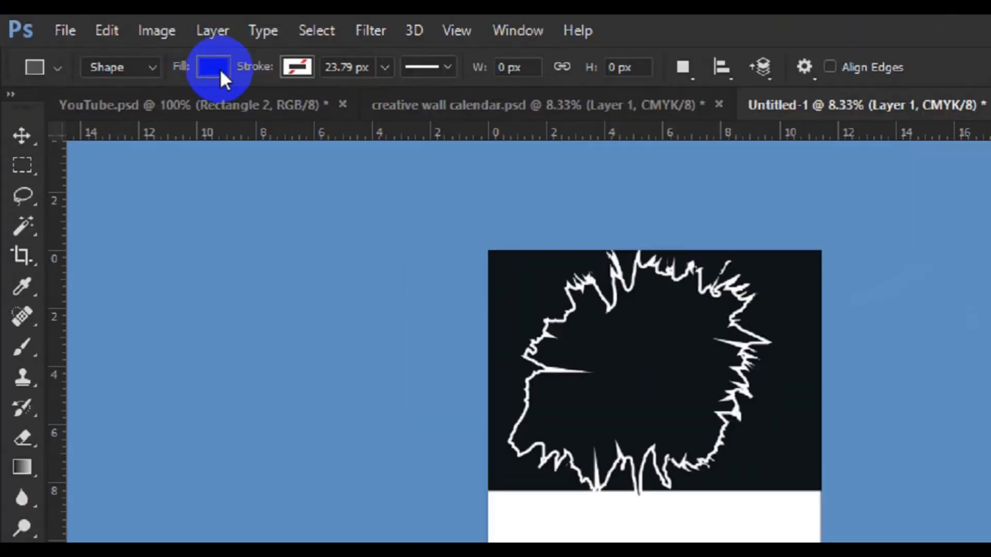
{"action": "left_click", "coordinate": [220, 69]}
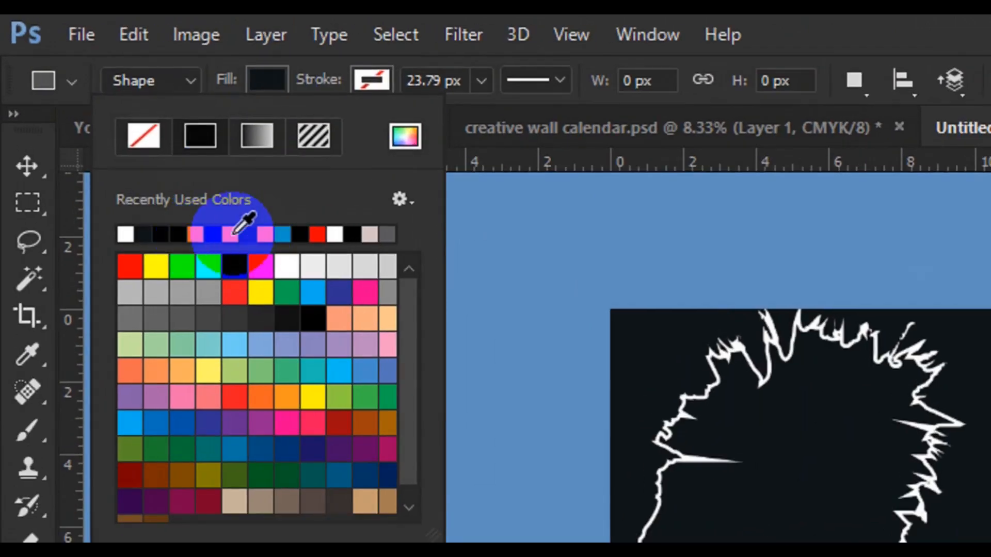
{"action": "left_click", "coordinate": [195, 235]}
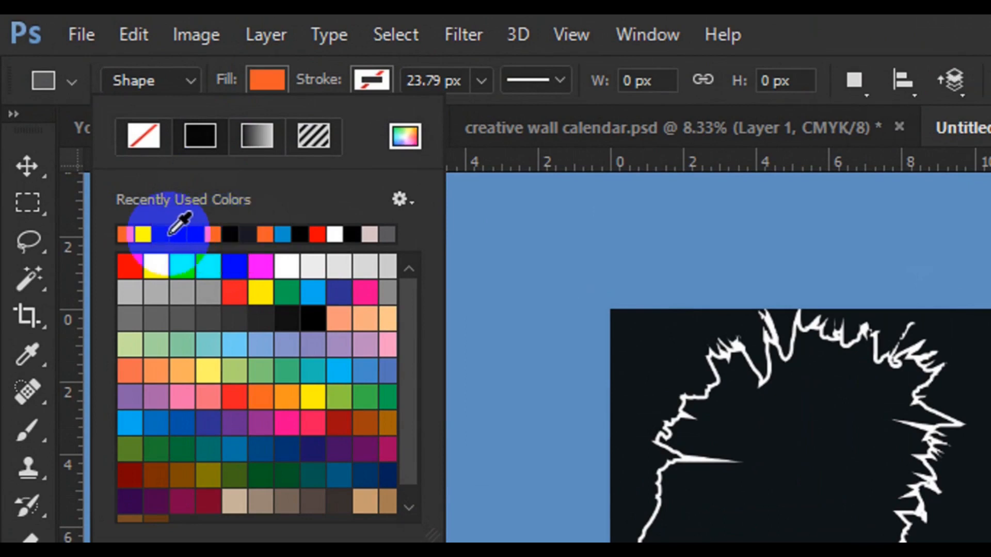
{"action": "left_click", "coordinate": [386, 235]}
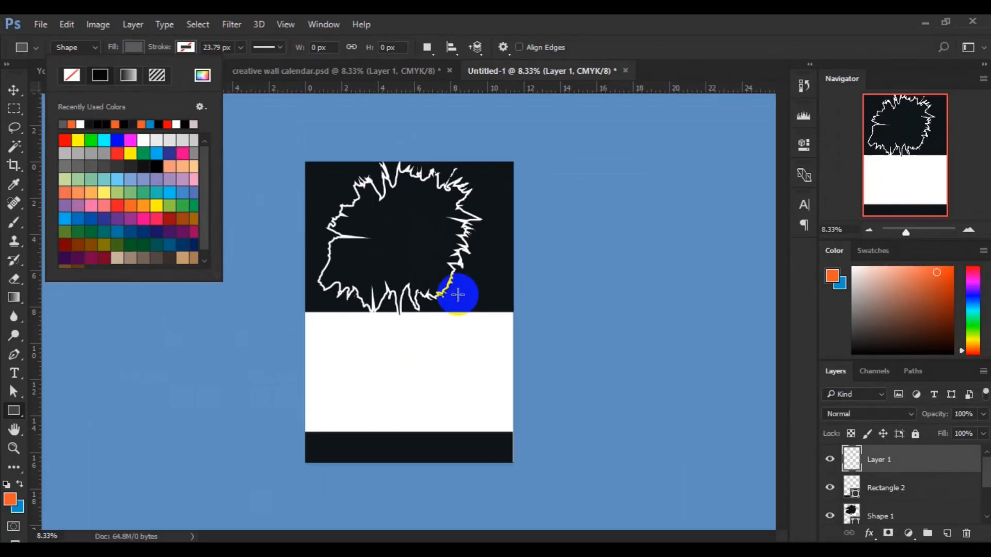
{"action": "left_click", "coordinate": [458, 295]}
{"action": "left_click_drag", "start_coordinate": [458, 296], "coordinate": [514, 325]}
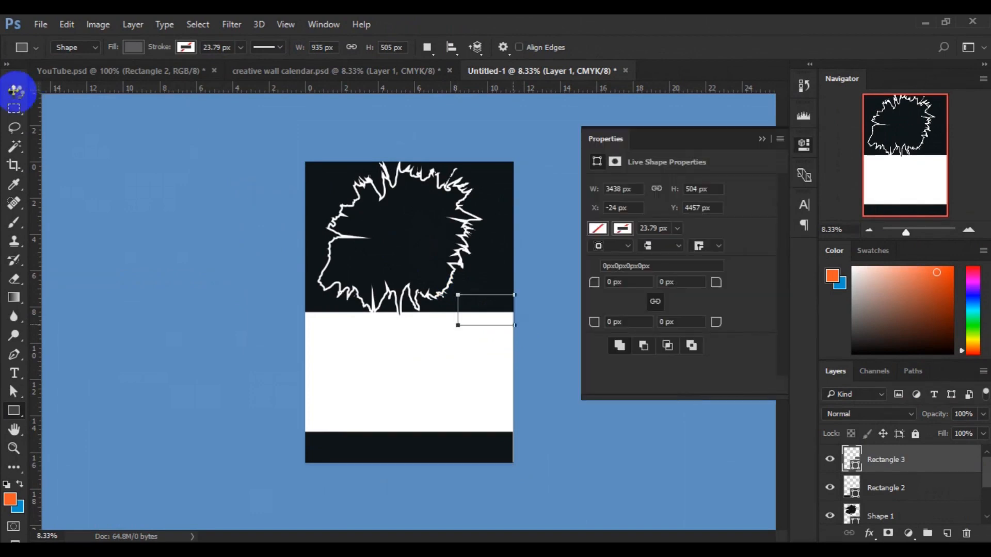
Step: Resize the small grey rectangle to about 112.8% of its width and 88.1% of its height, keeping its lower right corner in place
{"action": "left_click", "coordinate": [15, 94]}
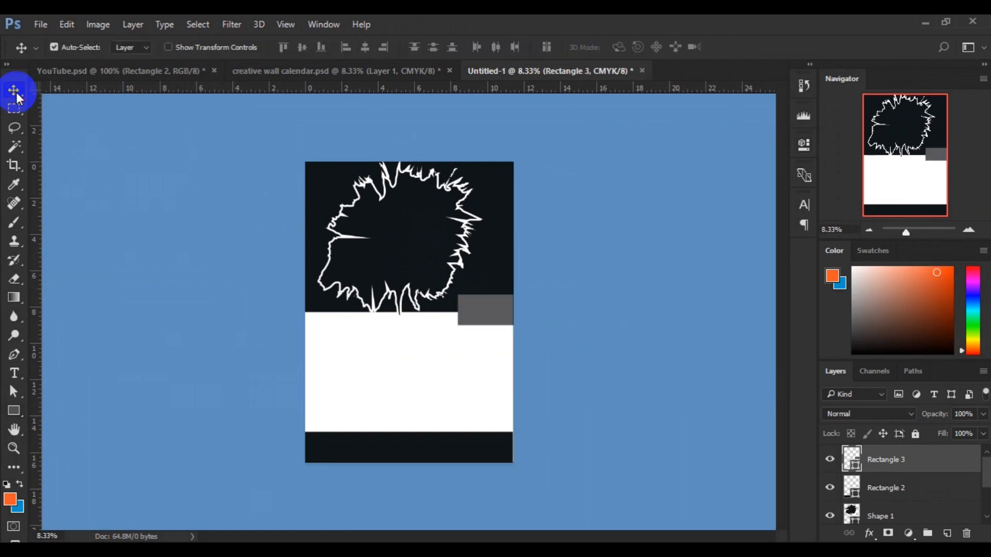
{"action": "key", "text": "ctrl+t"}
{"action": "left_click_drag", "start_coordinate": [458, 310], "coordinate": [453, 313]}
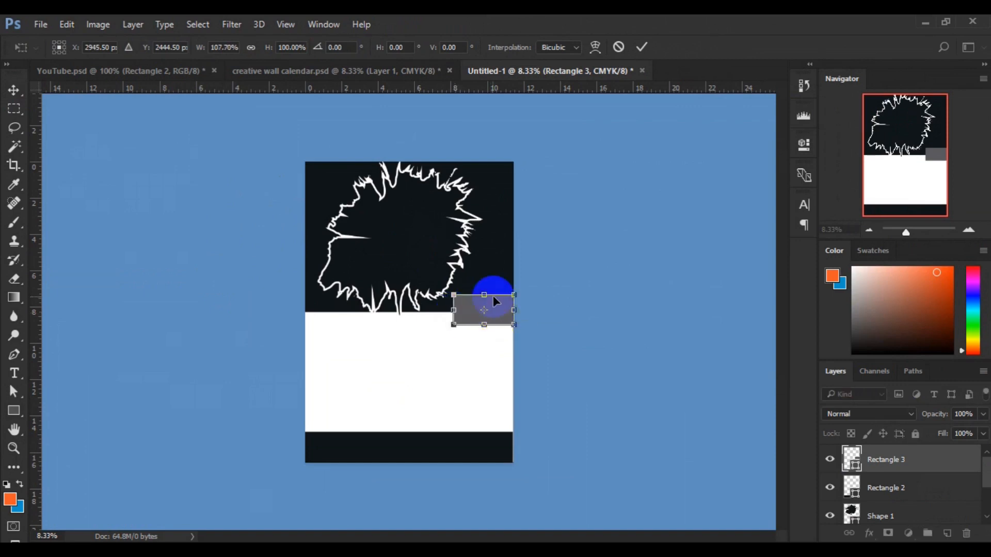
{"action": "left_click_drag", "start_coordinate": [485, 295], "coordinate": [450, 312]}
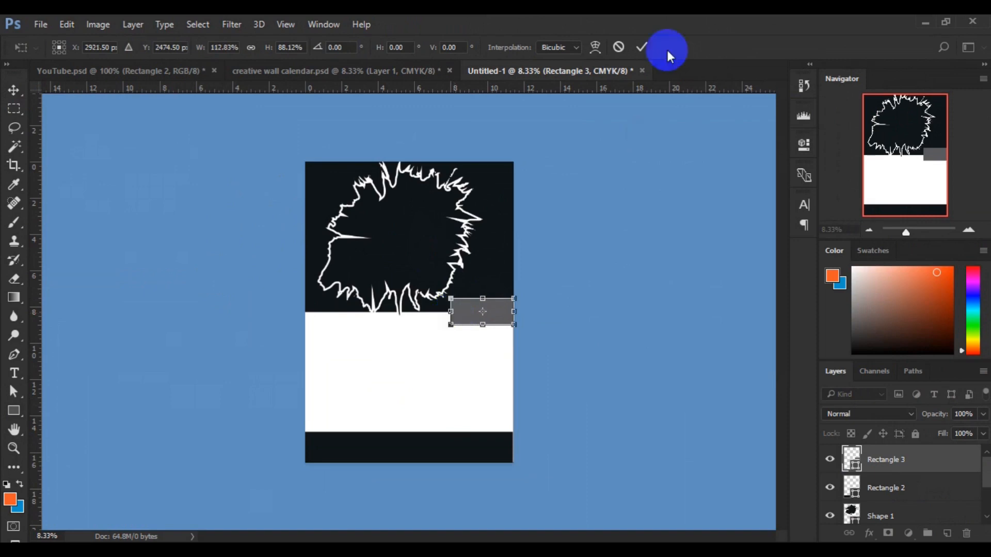
{"action": "left_click", "coordinate": [641, 47]}
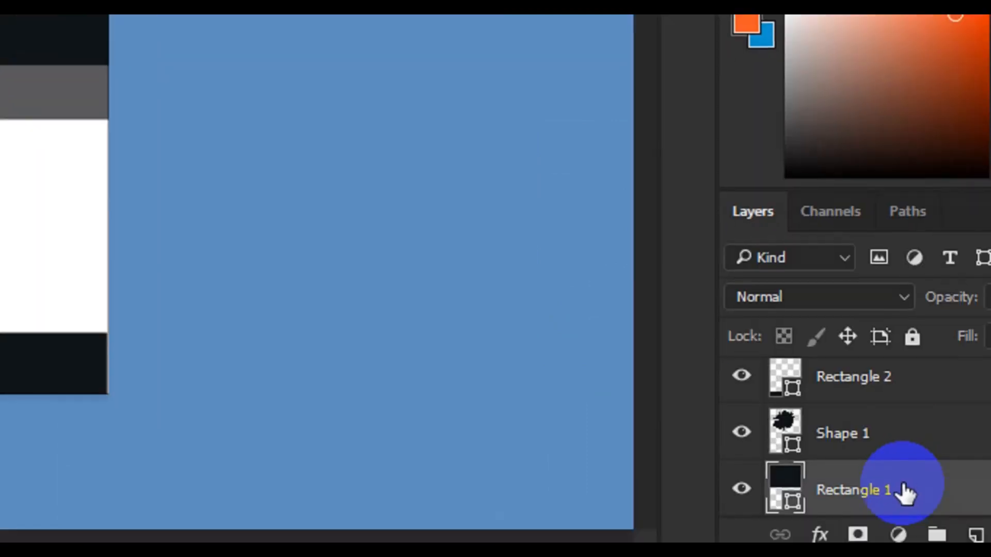
Step: Add a Gradient Overlay effect to the dark rectangle covering the upper half of the page
{"action": "right_click", "coordinate": [869, 472]}
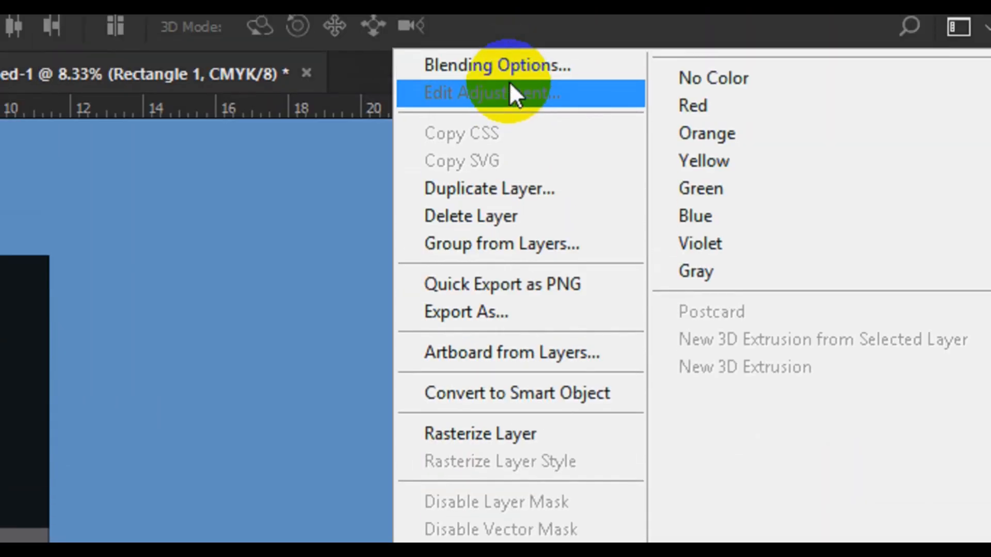
{"action": "left_click", "coordinate": [508, 78]}
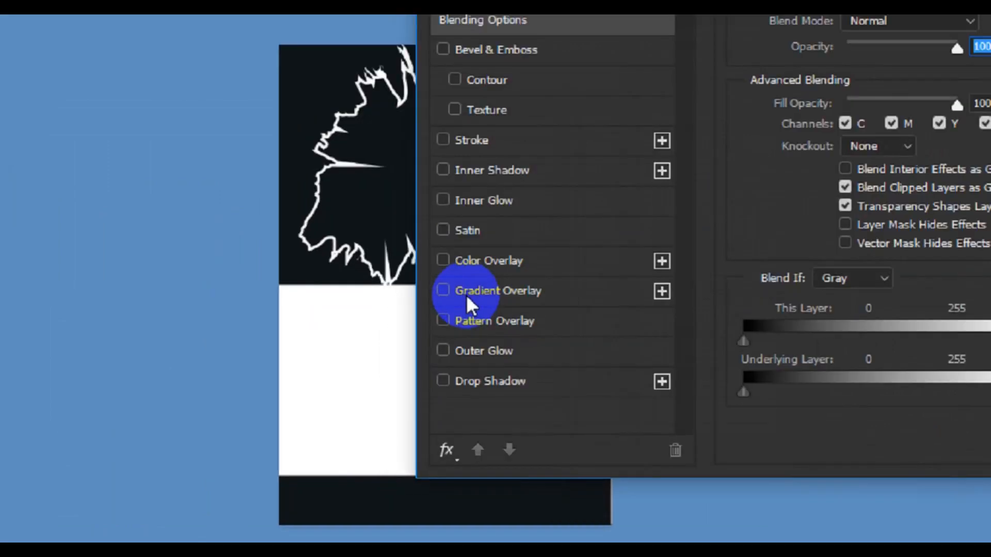
{"action": "left_click", "coordinate": [433, 316]}
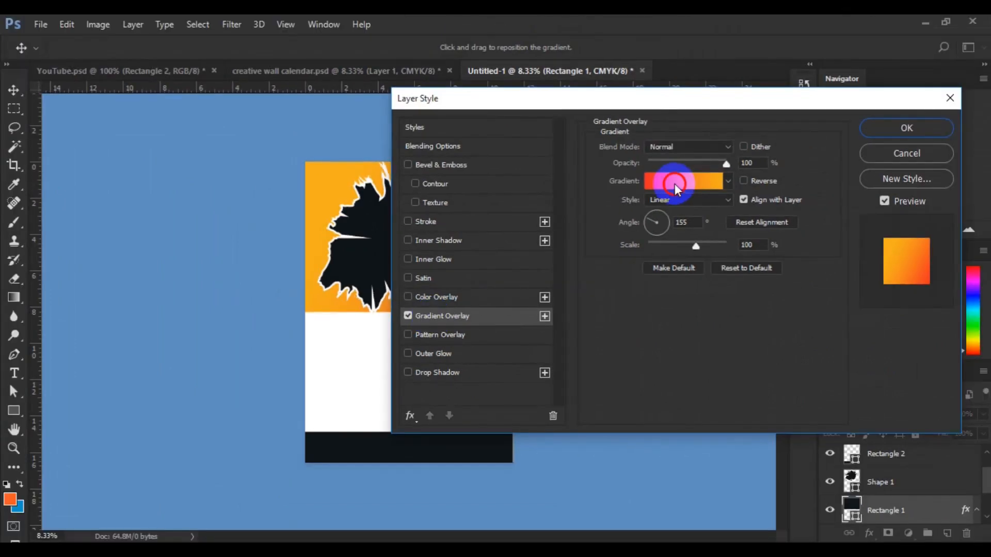
Step: Choose the red-orange to yellow-orange preset as the overlay's gradient and apply the layer style
{"action": "left_click", "coordinate": [674, 184]}
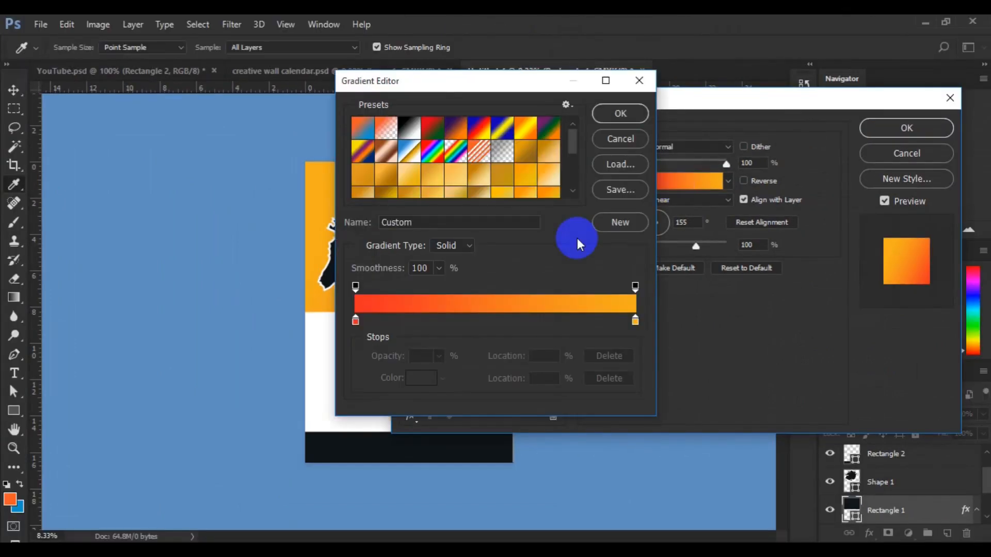
{"action": "left_click", "coordinate": [570, 191]}
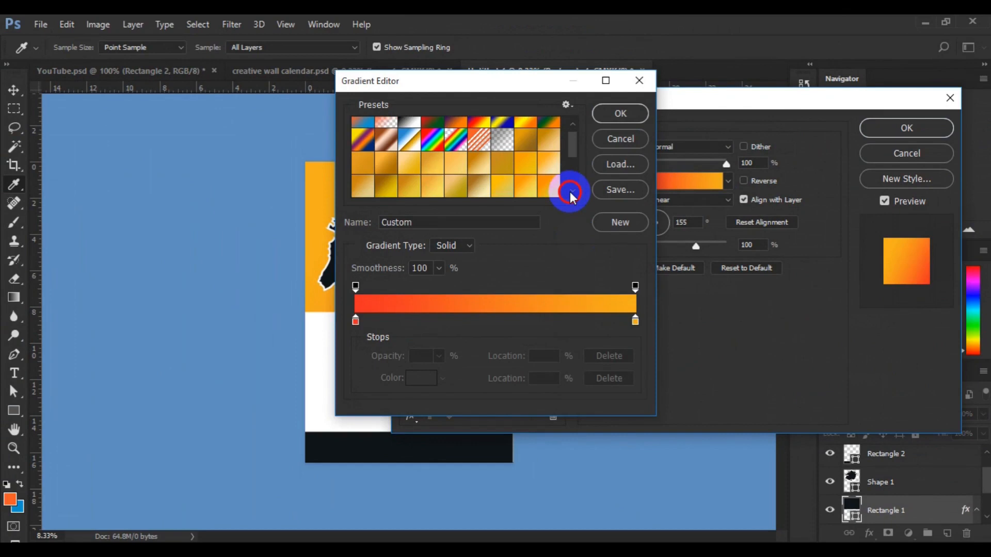
{"action": "left_click", "coordinate": [569, 191]}
{"action": "left_click", "coordinate": [570, 191]}
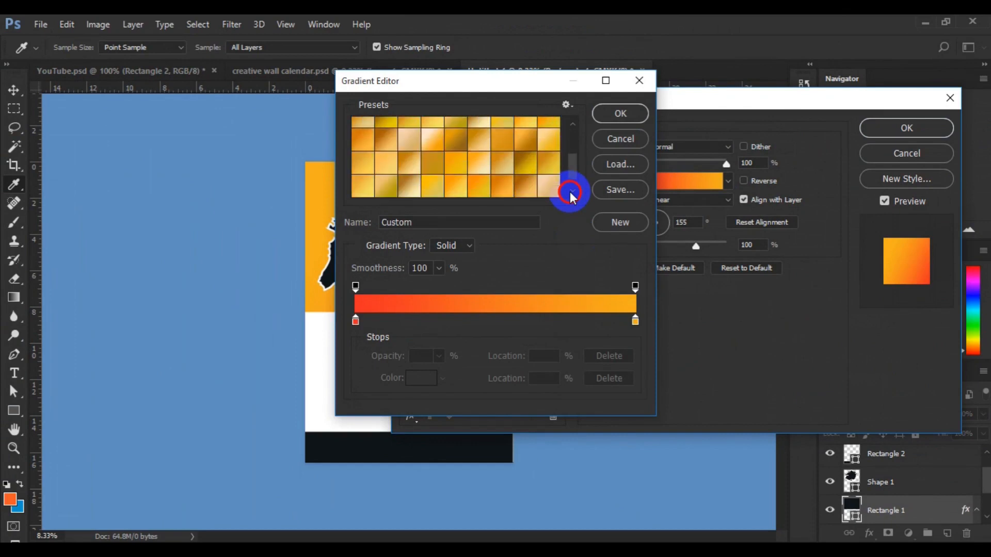
{"action": "left_click", "coordinate": [569, 191]}
{"action": "left_click", "coordinate": [558, 191]}
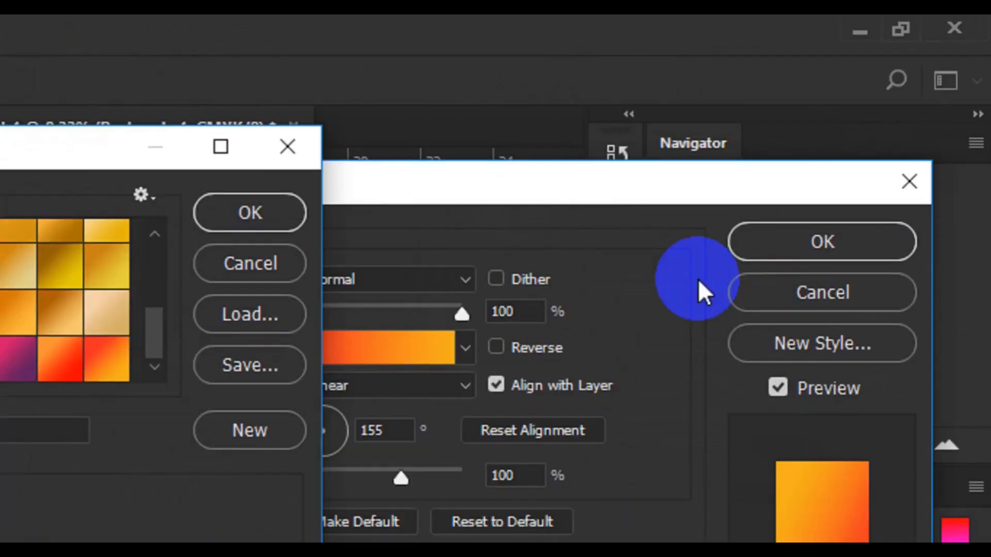
{"action": "left_click", "coordinate": [261, 227]}
{"action": "left_click", "coordinate": [826, 243]}
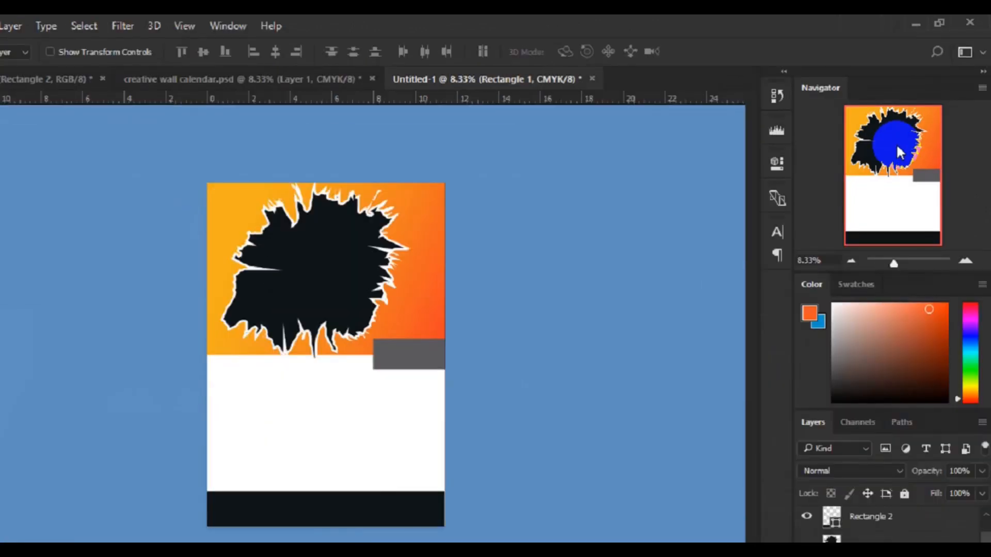
Step: Place the image food-1932466_960_720 as an embedded layer directly above the splatter shape
{"action": "left_click", "coordinate": [331, 284]}
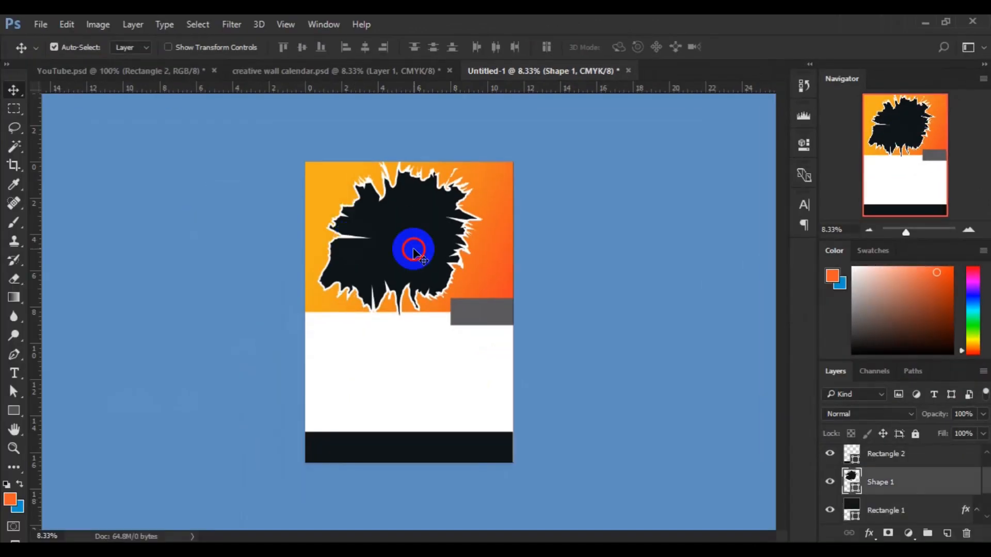
{"action": "left_click", "coordinate": [37, 25]}
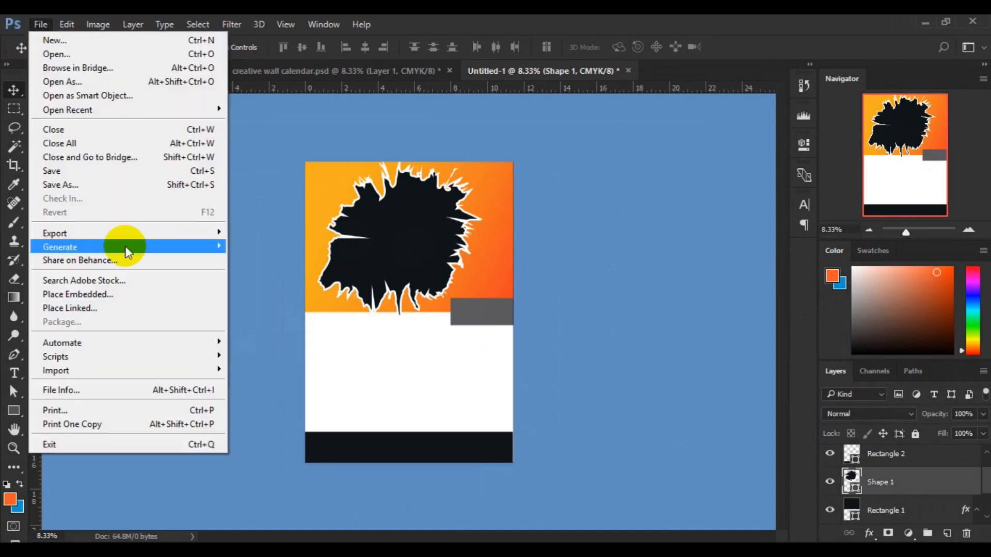
{"action": "left_click", "coordinate": [105, 296]}
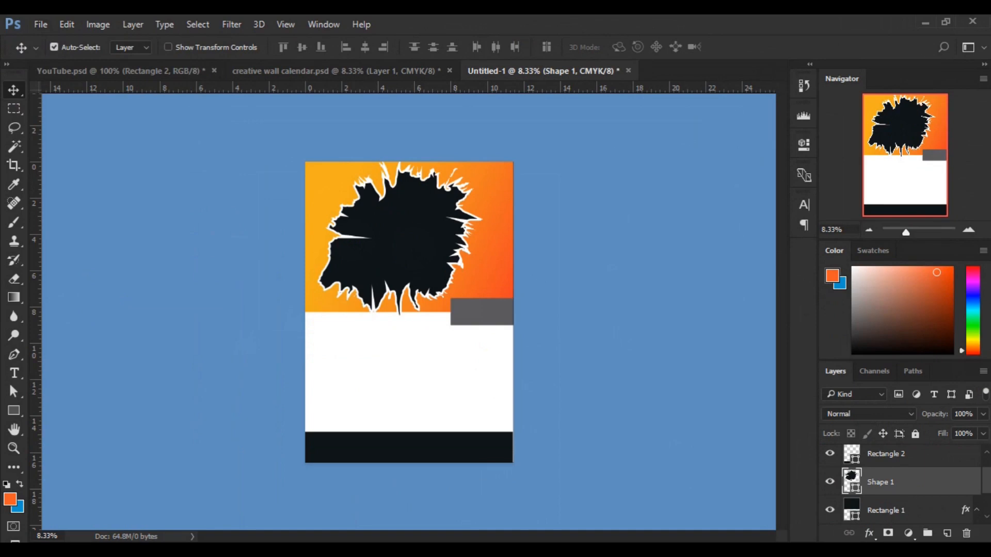
{"action": "scroll", "coordinate": [340, 194], "scroll_direction": "down", "scroll_amount": 10}
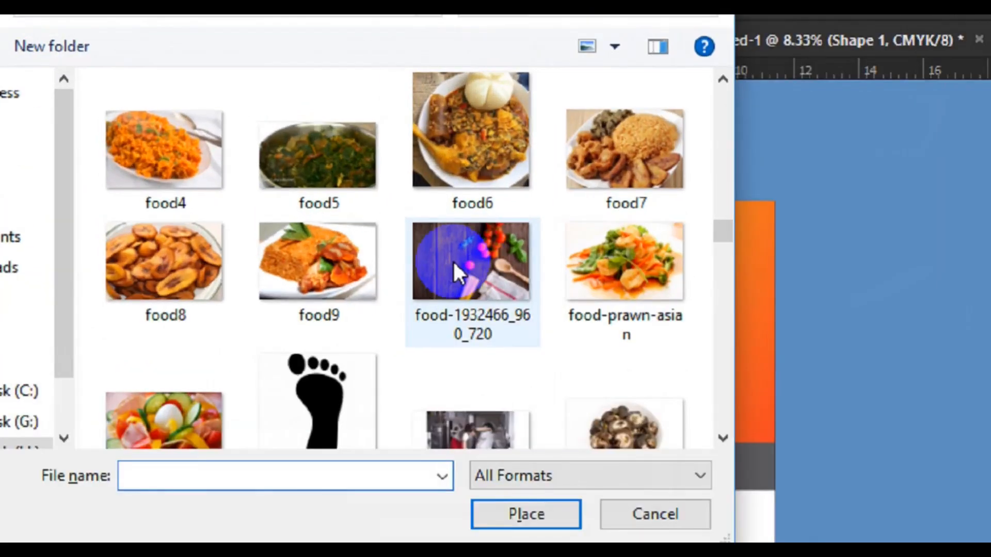
{"action": "left_click", "coordinate": [387, 233]}
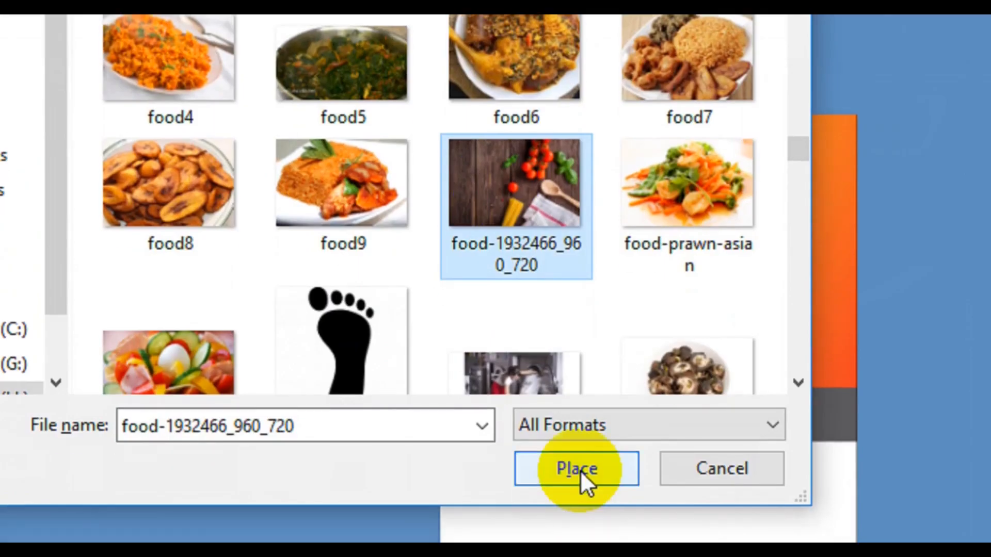
{"action": "left_click", "coordinate": [575, 556]}
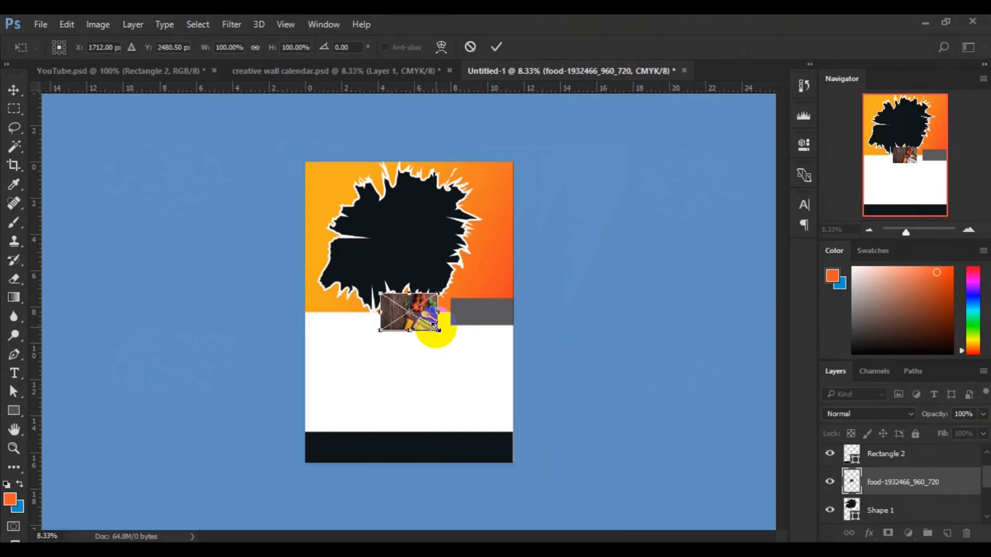
Step: Enlarge the food photo to about 356% and position it so it covers the splatter shape
{"action": "left_click_drag", "start_coordinate": [434, 326], "coordinate": [491, 365]}
{"action": "left_click", "coordinate": [417, 340]}
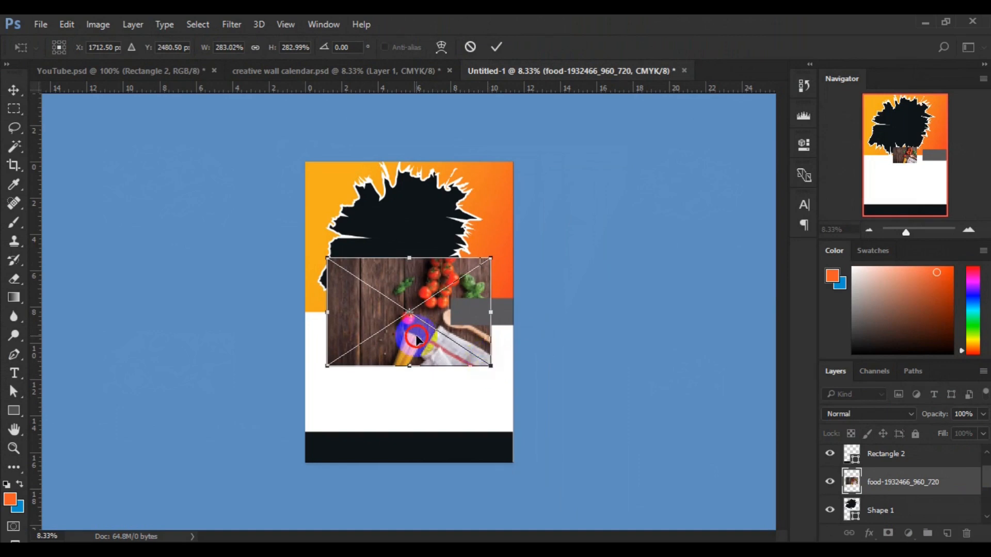
{"action": "left_click_drag", "start_coordinate": [418, 339], "coordinate": [409, 261]}
{"action": "left_click_drag", "start_coordinate": [486, 292], "coordinate": [507, 308]}
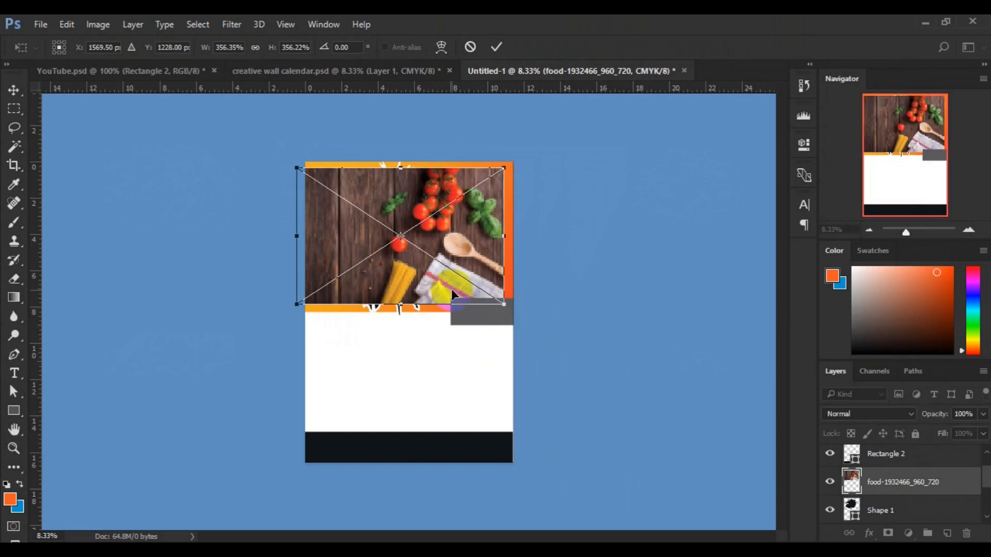
{"action": "left_click_drag", "start_coordinate": [454, 290], "coordinate": [455, 292]}
{"action": "left_click_drag", "start_coordinate": [453, 295], "coordinate": [452, 292]}
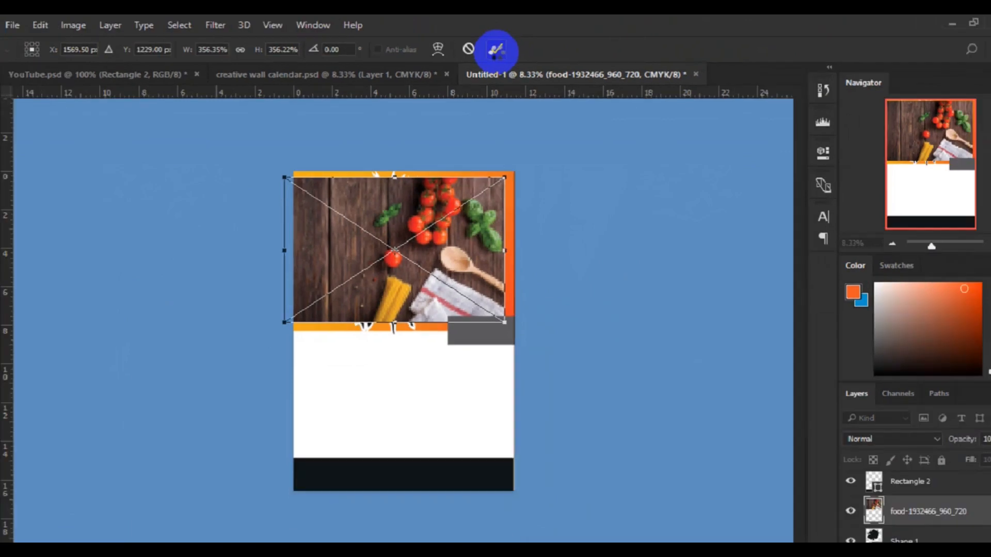
{"action": "left_click", "coordinate": [495, 50]}
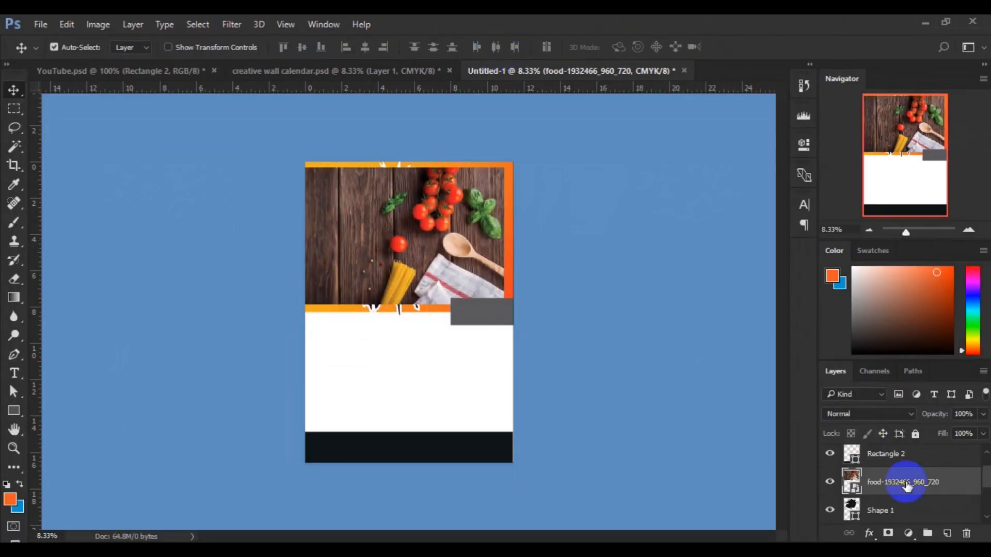
Step: Clip the food photo to the splatter shape and group the two layers
{"action": "right_click", "coordinate": [907, 485]}
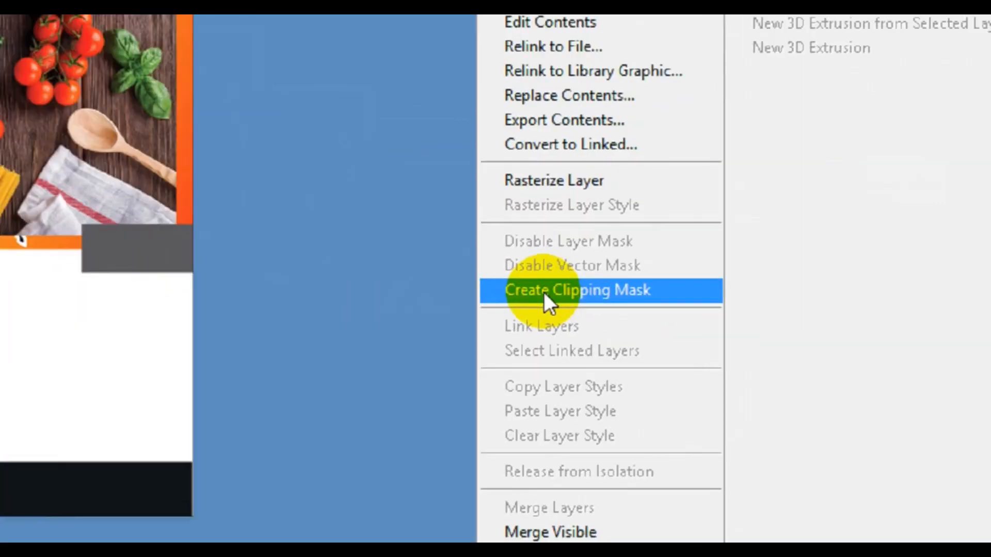
{"action": "left_click", "coordinate": [711, 336]}
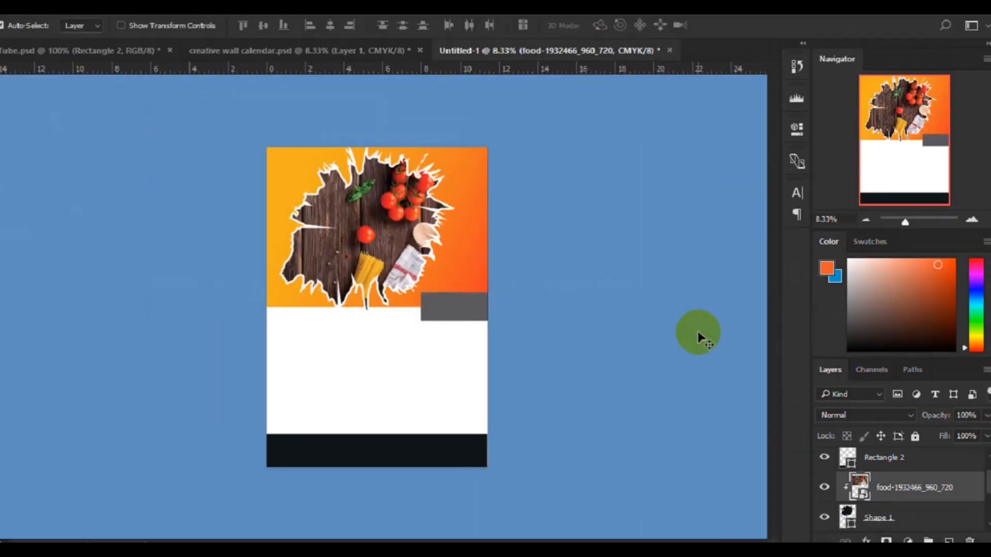
{"action": "left_click", "coordinate": [907, 509], "text": "shift"}
{"action": "key", "text": "ctrl+g"}
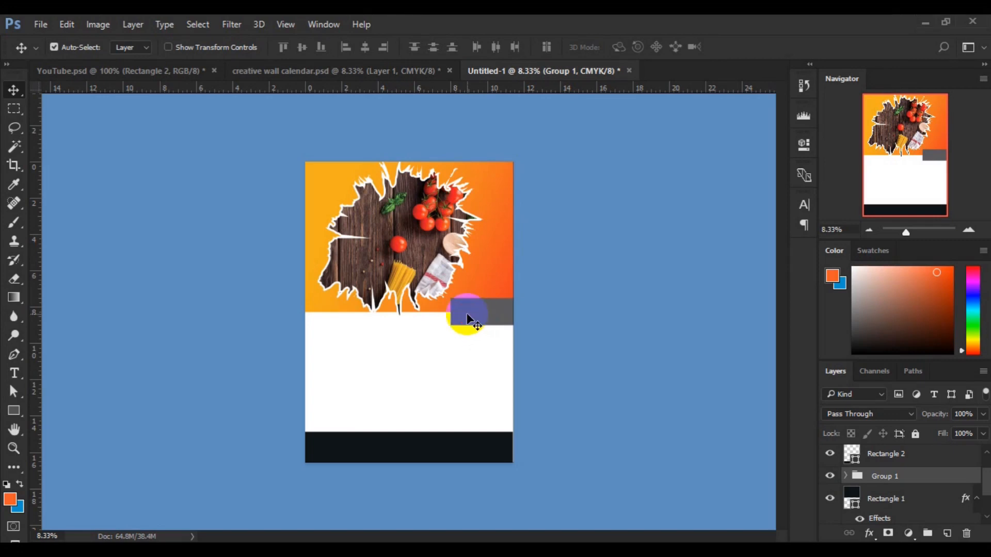
Step: Set the fill colour of the small grey rectangle at the page's right edge to #322f3f
{"action": "left_click", "coordinate": [468, 315]}
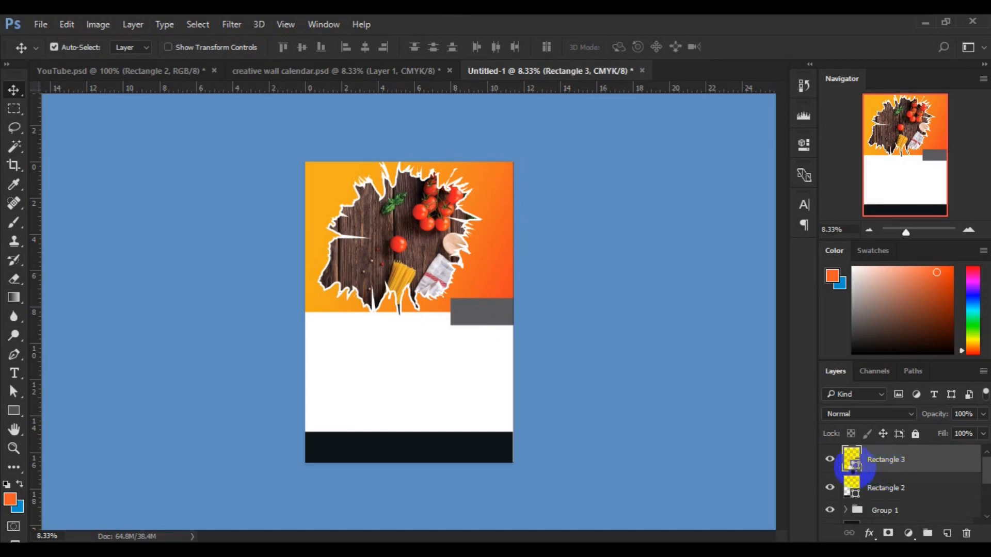
{"action": "double_click", "coordinate": [856, 467]}
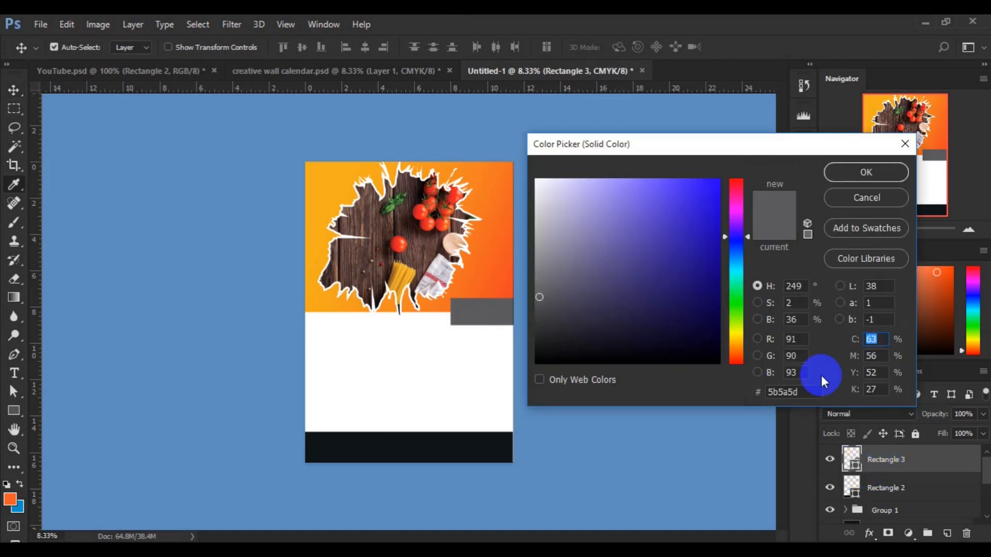
{"action": "left_click", "coordinate": [816, 389]}
{"action": "key", "text": "BackSpace"}
{"action": "key", "text": "BackSpace"}
{"action": "key", "text": "BackSpace"}
{"action": "key", "text": "BackSpace"}
{"action": "key", "text": "BackSpace"}
{"action": "key", "text": "BackSpace"}
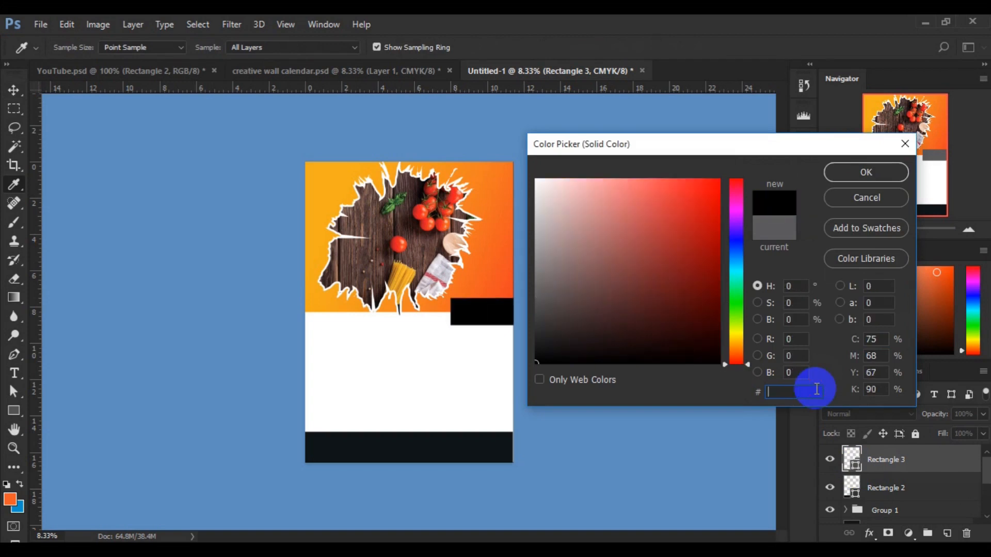
{"action": "type", "text": "322f3f"}
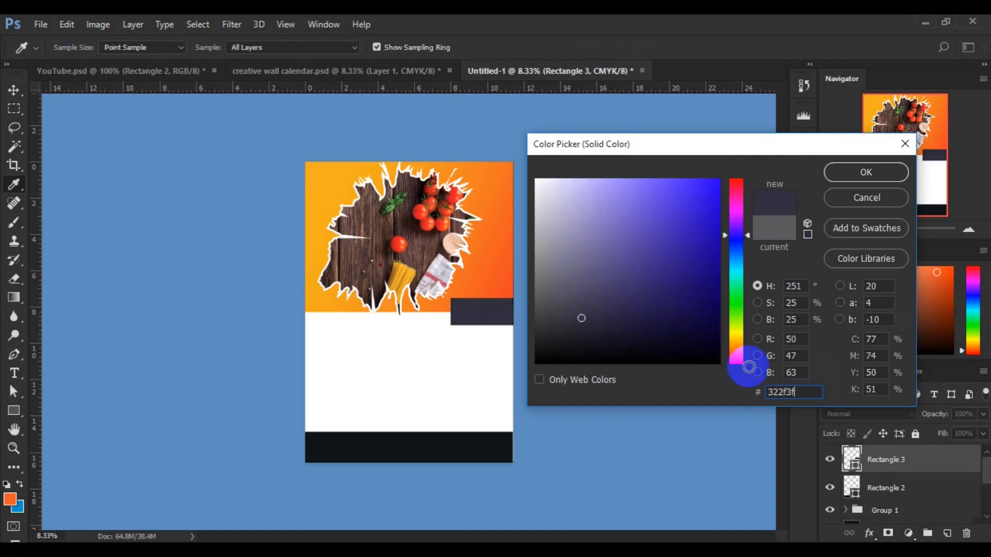
{"action": "left_click", "coordinate": [835, 172]}
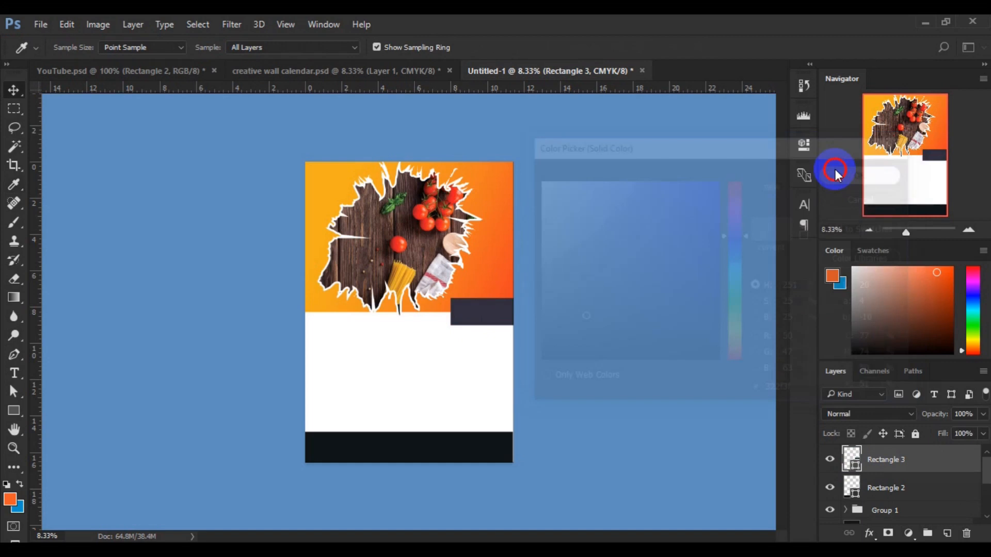
Step: On a new layer, draw a grey triangle about 312 × 231 px with the Pen tool, at the small dark rectangle's lower-left corner
{"action": "key", "text": "ctrl"}
{"action": "key", "text": "ctrl+plus"}
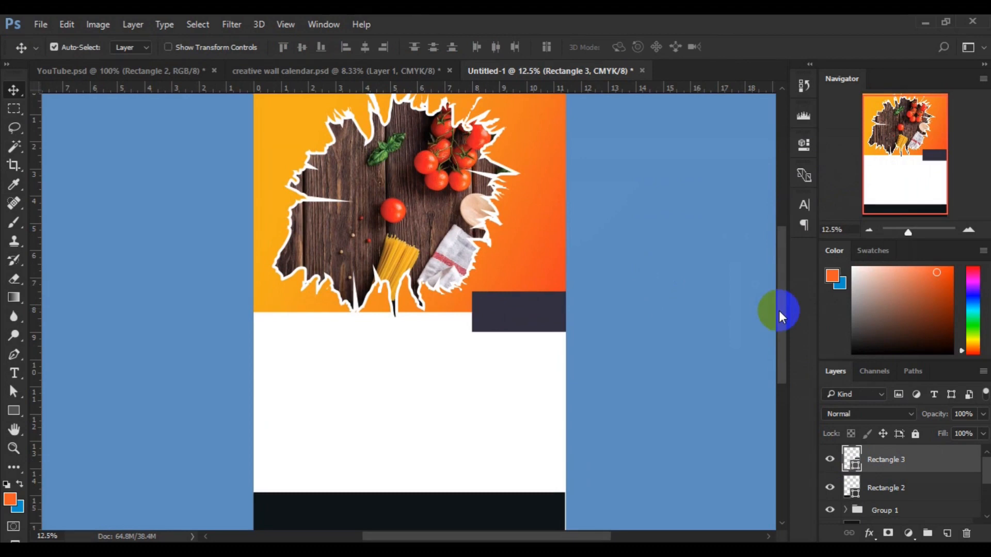
{"action": "left_click_drag", "start_coordinate": [781, 310], "coordinate": [778, 299]}
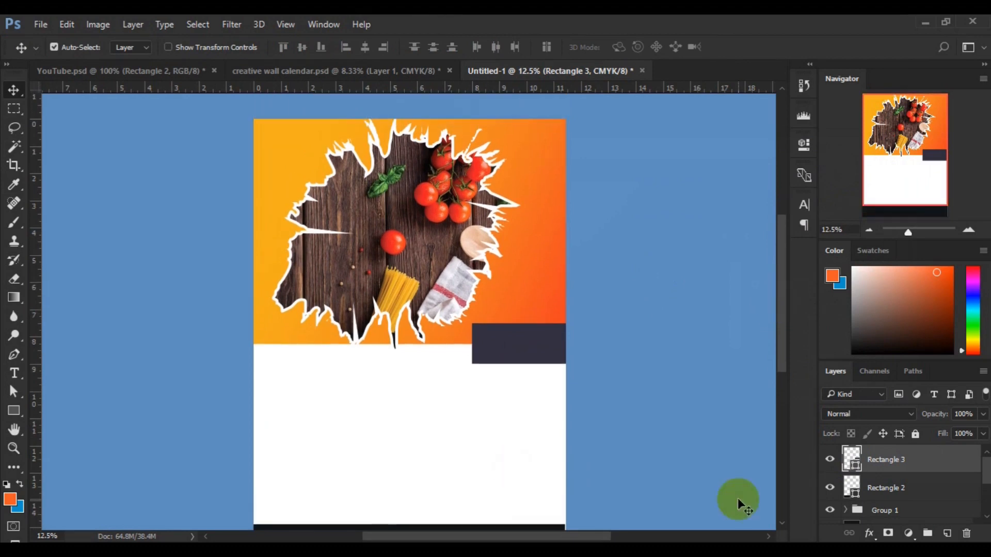
{"action": "left_click", "coordinate": [948, 533]}
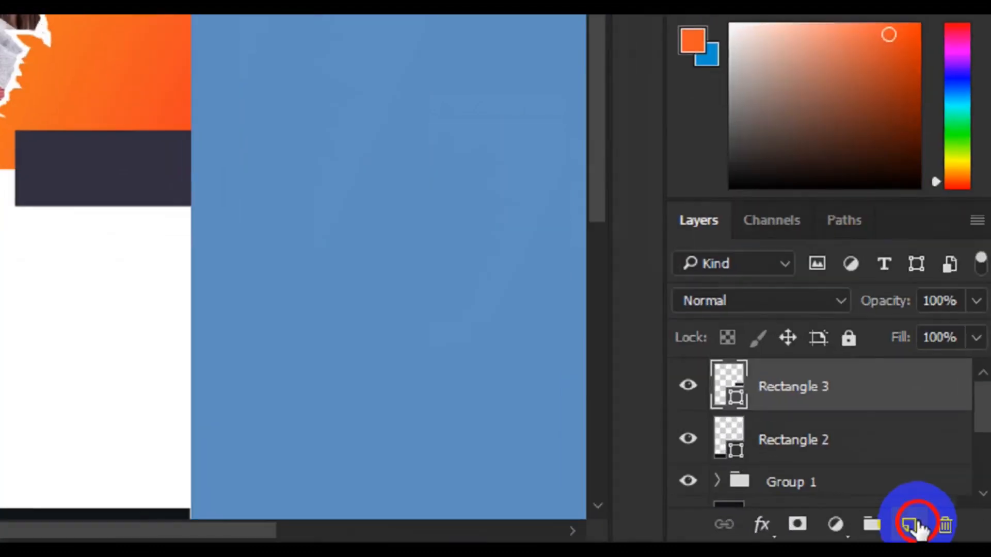
{"action": "left_click", "coordinate": [911, 525]}
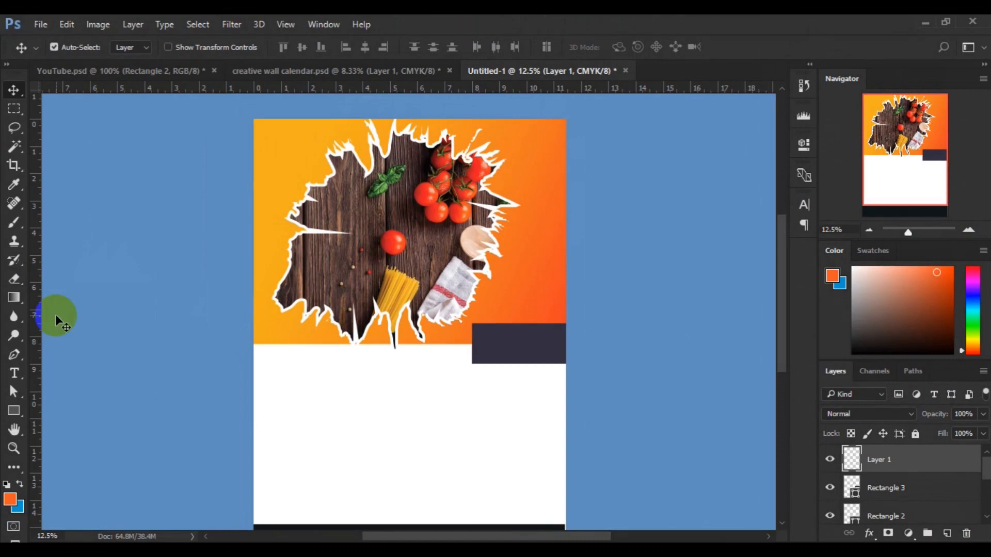
{"action": "left_click", "coordinate": [14, 357]}
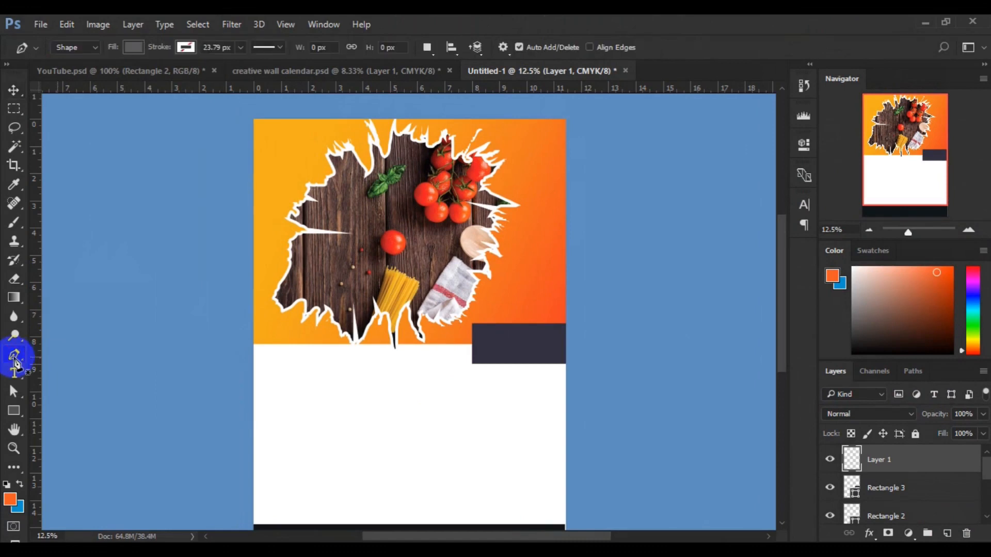
{"action": "left_click", "coordinate": [474, 364]}
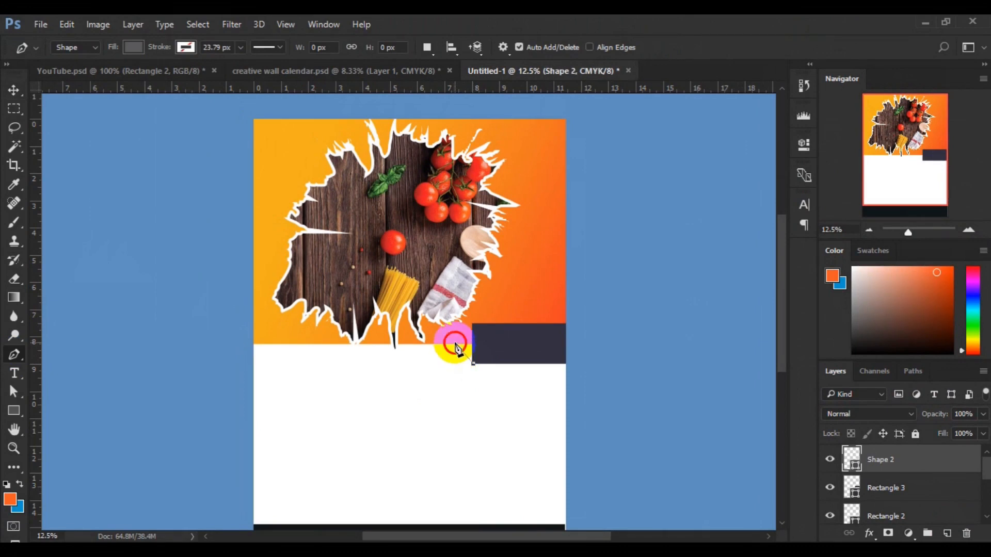
{"action": "left_click", "coordinate": [455, 342]}
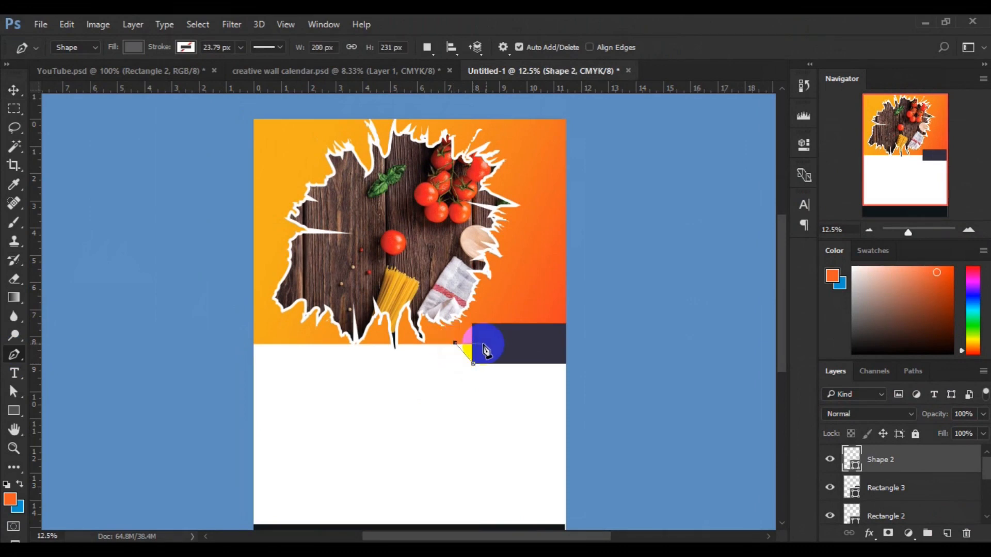
{"action": "left_click", "coordinate": [483, 344]}
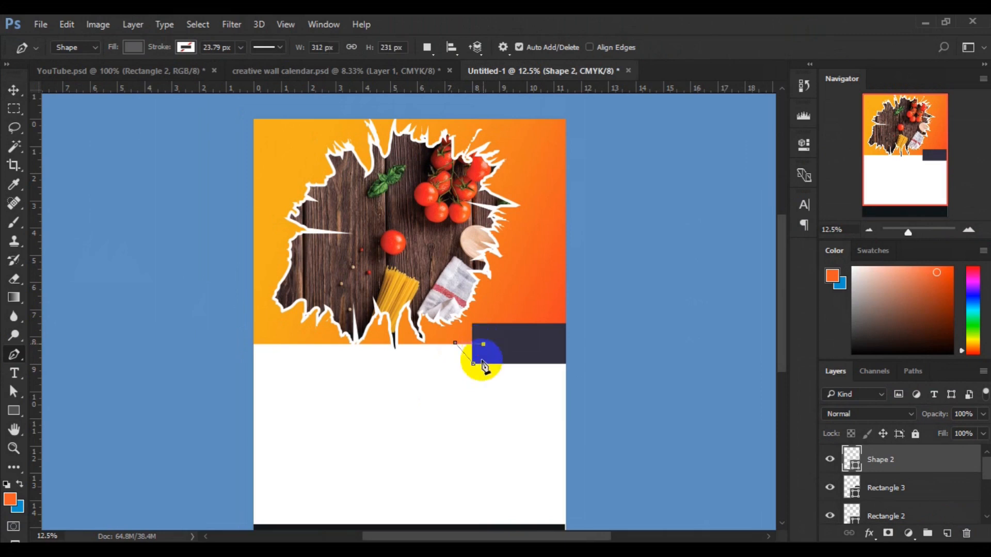
{"action": "left_click", "coordinate": [474, 365]}
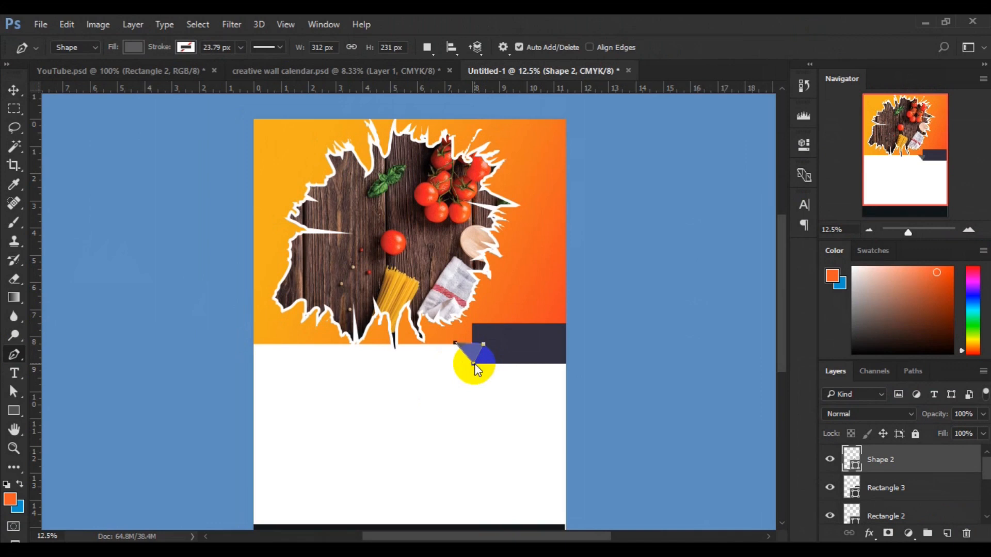
Step: Move the triangle layer down the layer stack, below both dark rectangles and Group 1
{"action": "left_click", "coordinate": [14, 91]}
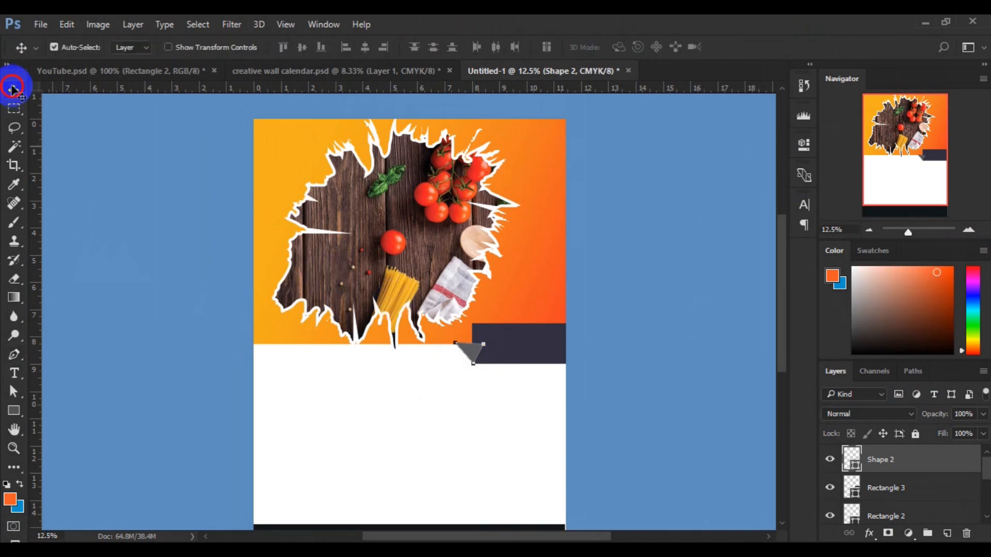
{"action": "left_click", "coordinate": [889, 460]}
{"action": "left_click_drag", "start_coordinate": [889, 460], "coordinate": [890, 504]}
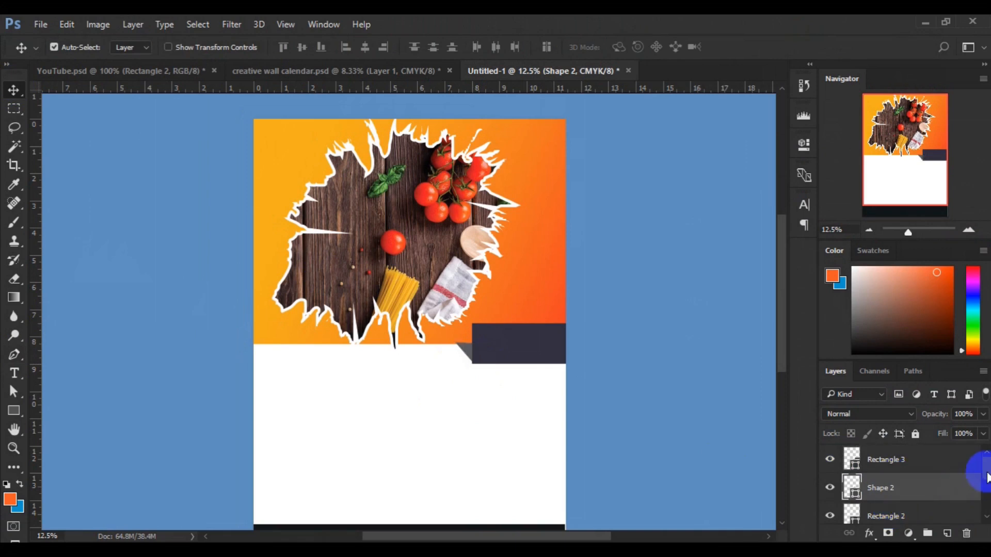
{"action": "left_click_drag", "start_coordinate": [985, 471], "coordinate": [986, 483]}
{"action": "left_click_drag", "start_coordinate": [918, 462], "coordinate": [896, 502]}
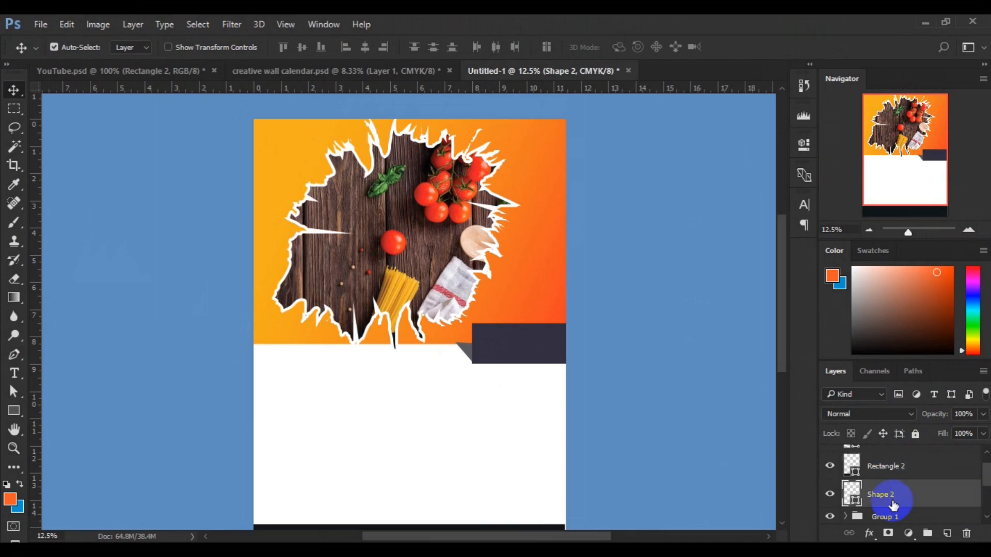
{"action": "left_click", "coordinate": [985, 521]}
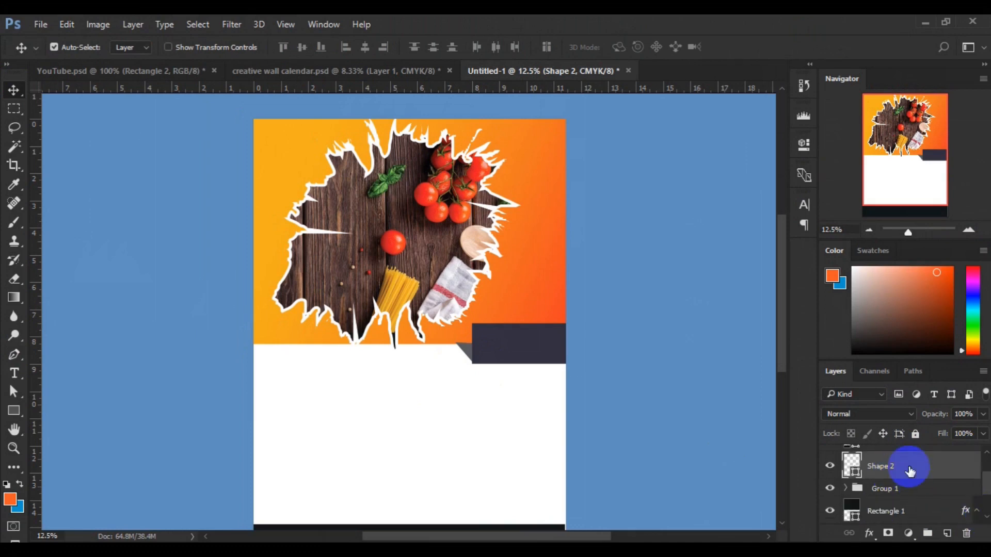
{"action": "left_click_drag", "start_coordinate": [910, 470], "coordinate": [901, 516]}
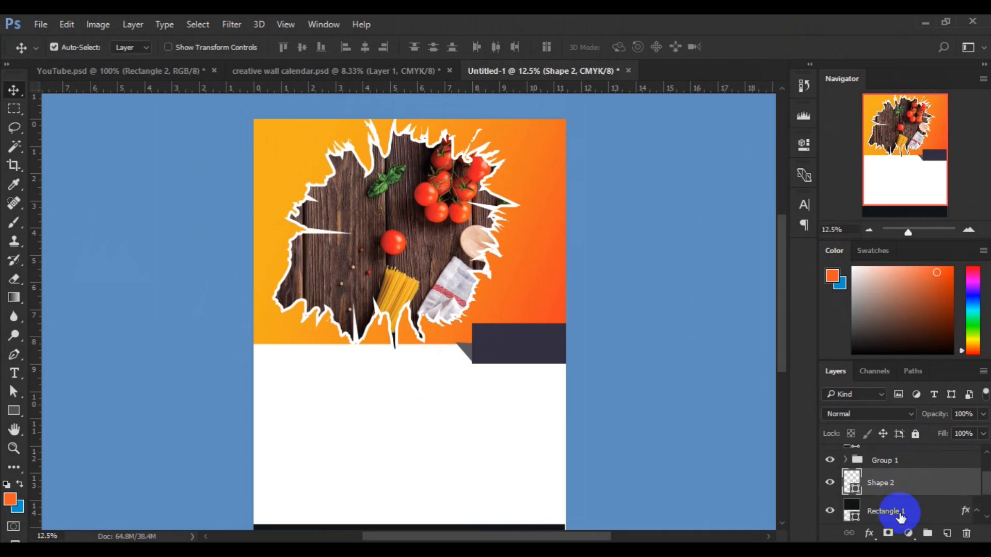
Step: Reorder the layers so the orange gradient rectangle lies directly above the triangle
{"action": "left_click", "coordinate": [977, 510]}
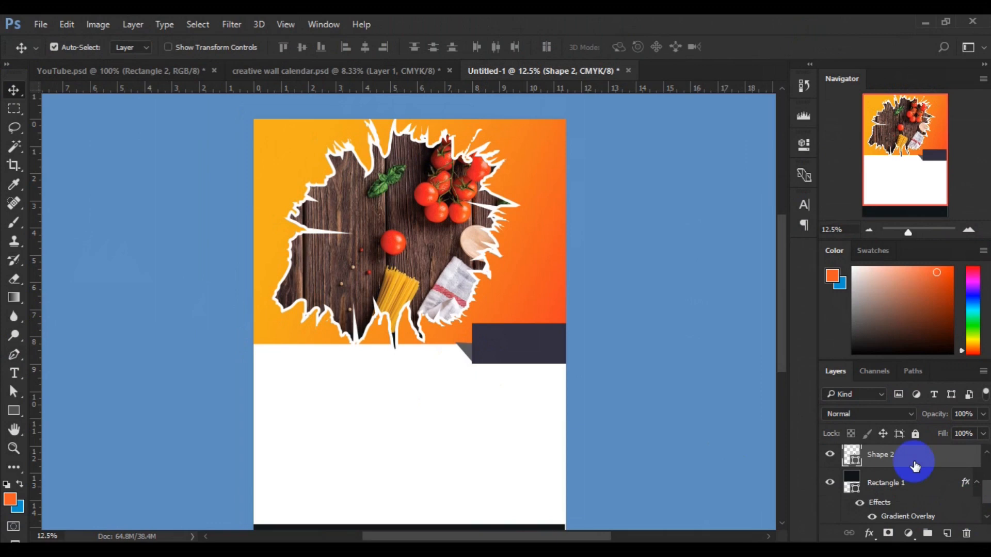
{"action": "left_click_drag", "start_coordinate": [907, 458], "coordinate": [907, 529]}
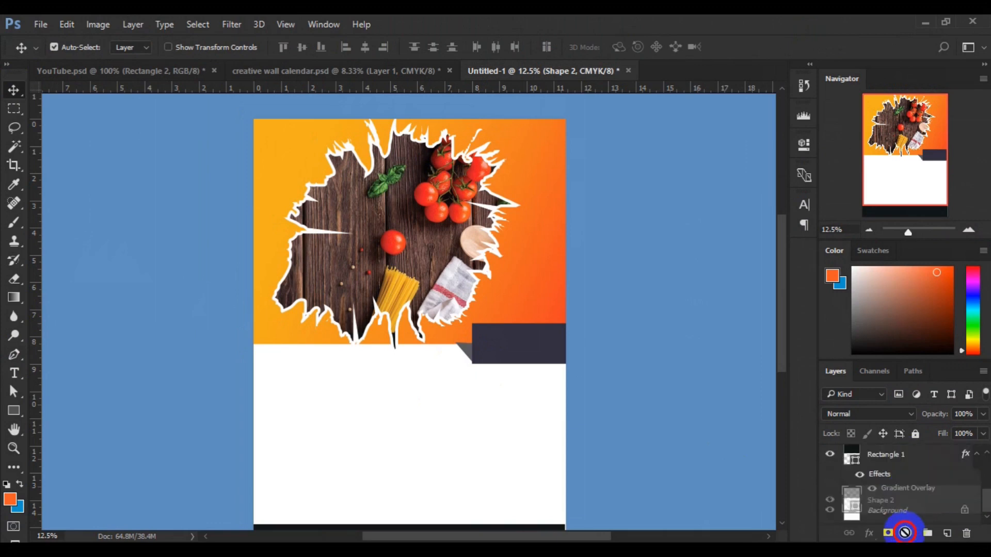
{"action": "left_click", "coordinate": [986, 454]}
{"action": "left_click", "coordinate": [986, 453]}
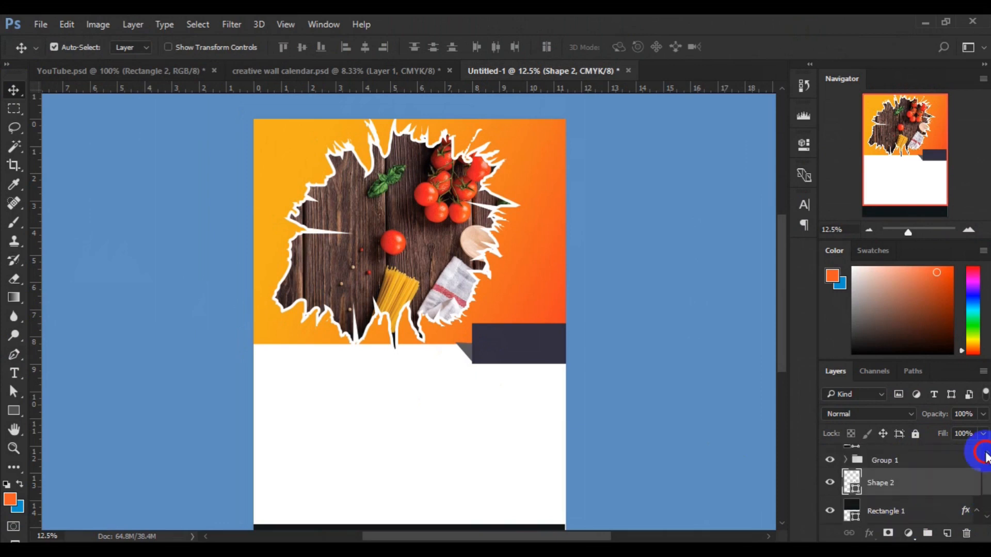
{"action": "left_click", "coordinate": [881, 512]}
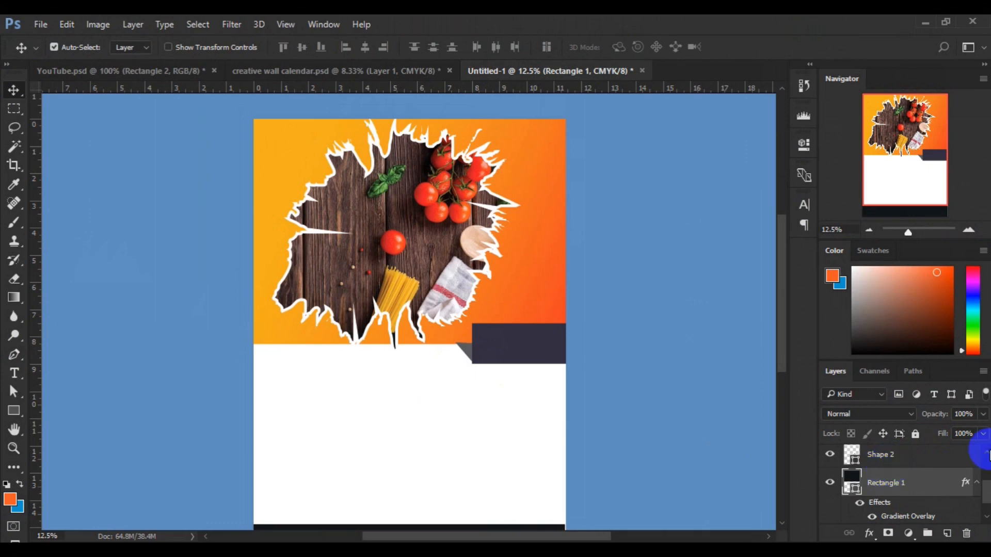
{"action": "scroll", "coordinate": [979, 443], "scroll_direction": "up", "scroll_amount": 1}
{"action": "left_click_drag", "start_coordinate": [886, 510], "coordinate": [885, 483]}
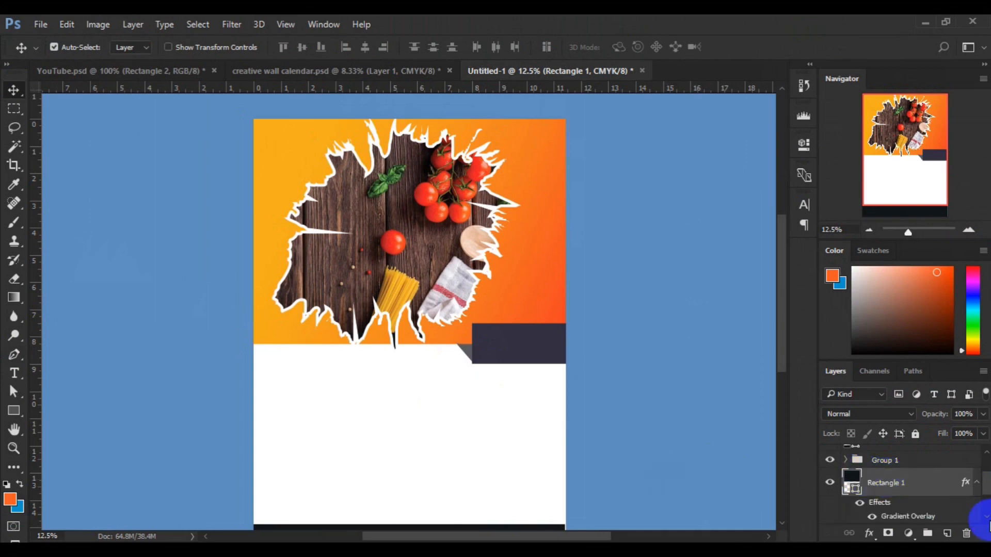
Step: Select the triangle layer and nudge the triangle slightly to the left
{"action": "scroll", "coordinate": [984, 519], "scroll_direction": "down", "scroll_amount": 2}
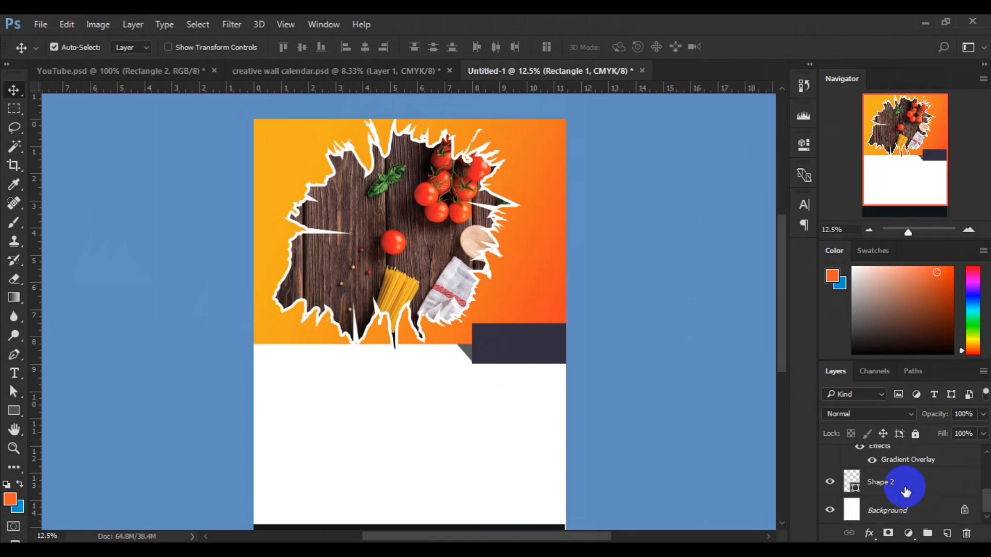
{"action": "left_click", "coordinate": [906, 490]}
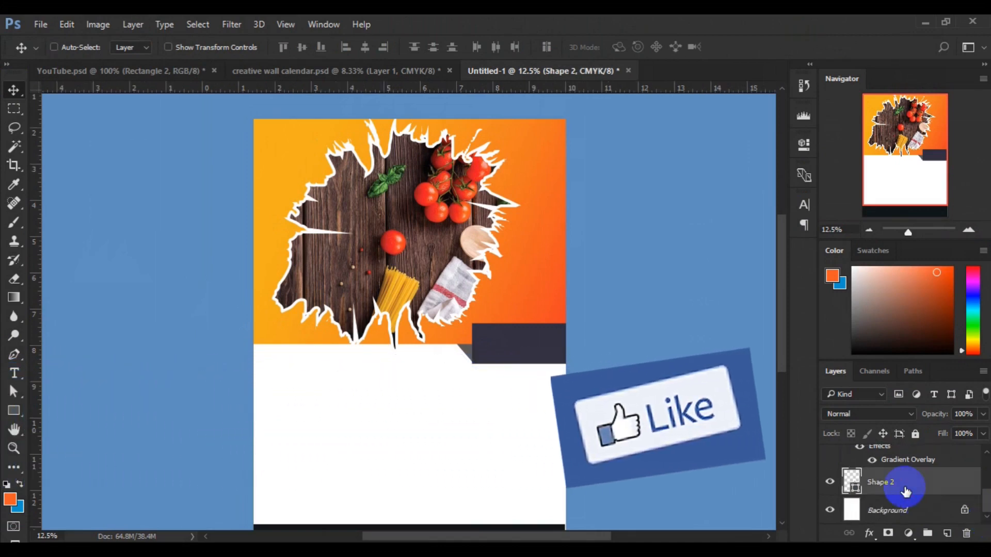
{"action": "key", "text": "ctrl+plus"}
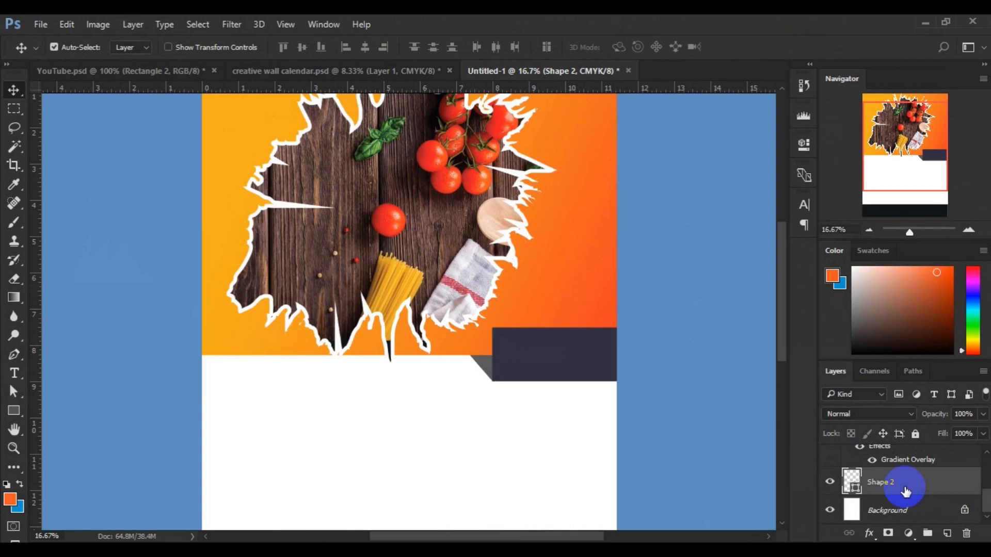
{"action": "key", "text": "Left"}
{"action": "key", "text": "Left"}
{"action": "key", "text": "ctrl+minus"}
{"action": "key", "text": "ctrl+minus"}
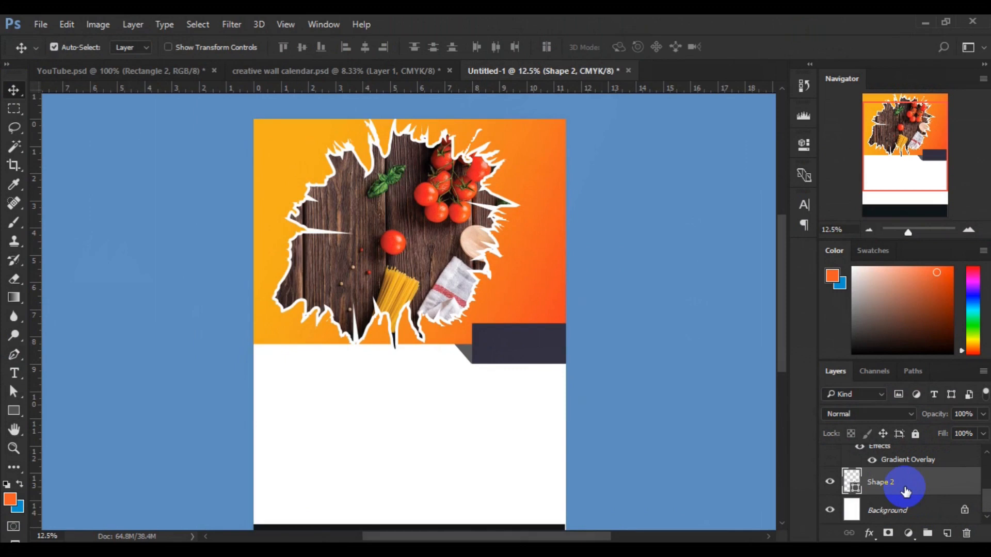
{"action": "key", "text": "ctrl+0"}
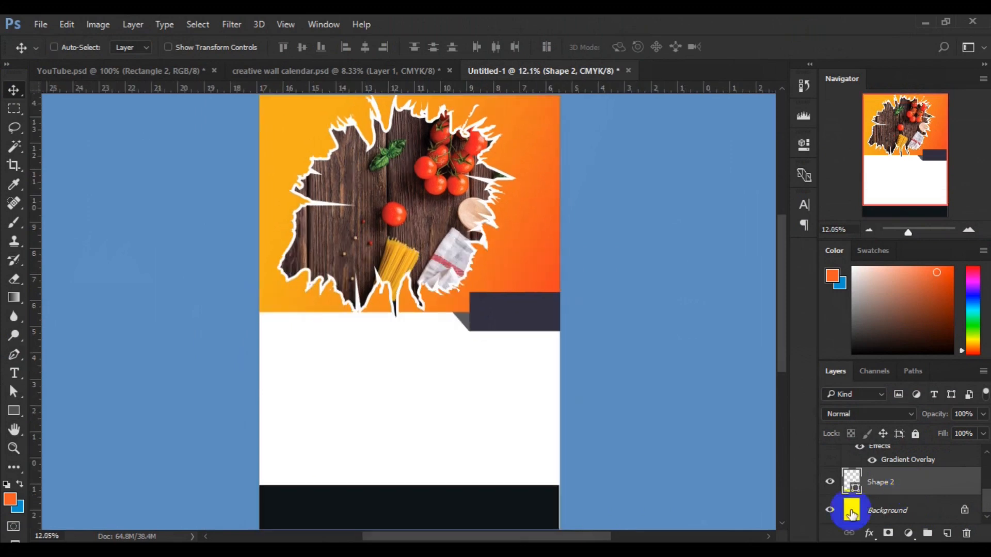
Step: Recolour the wide rectangle at the page's bottom with the colour sampled from the small dark rectangle
{"action": "left_click", "coordinate": [476, 508]}
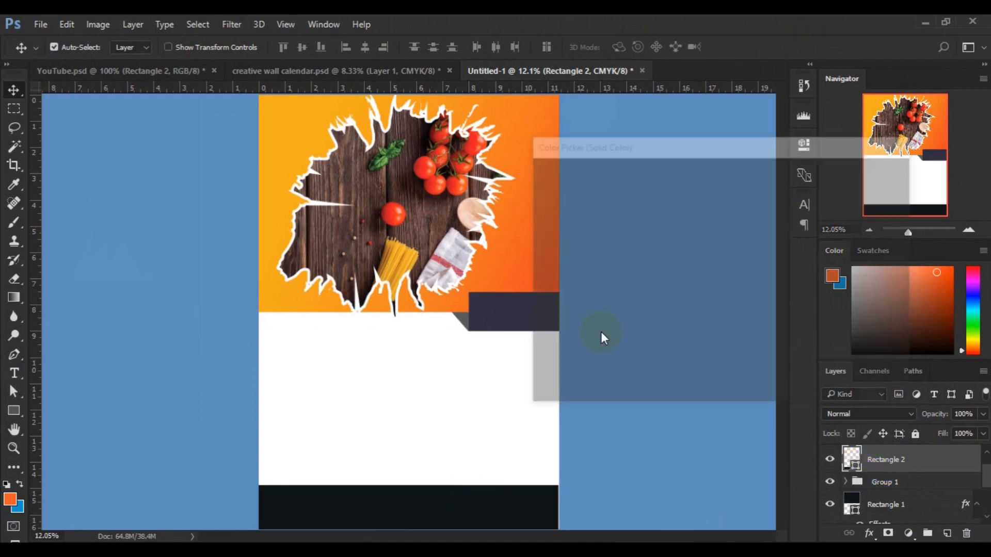
{"action": "left_click", "coordinate": [498, 305]}
{"action": "left_click", "coordinate": [863, 178]}
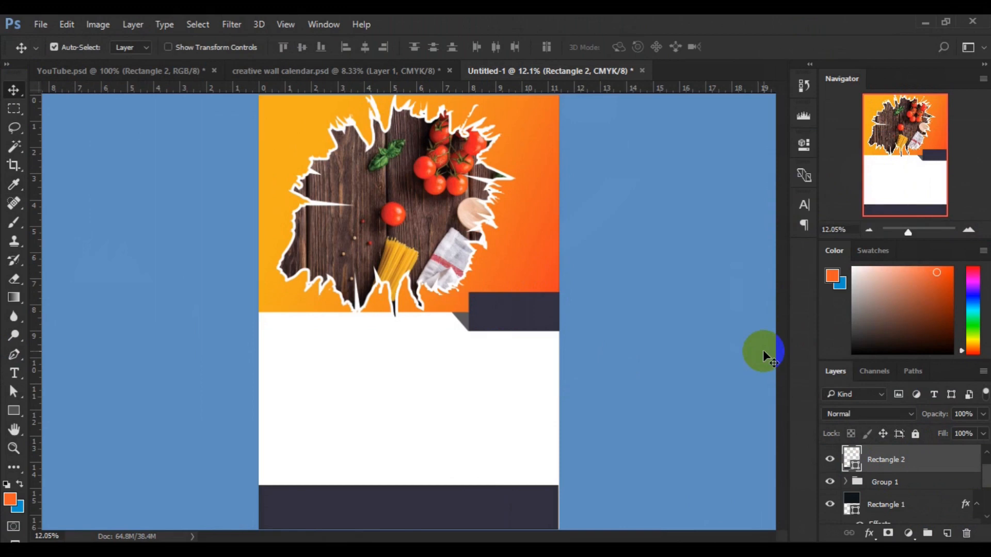
Step: Add a new layer above the small dark rectangle and write "2019" in white 73 pt Oswald Heavy on that rectangle
{"action": "left_click", "coordinate": [511, 302]}
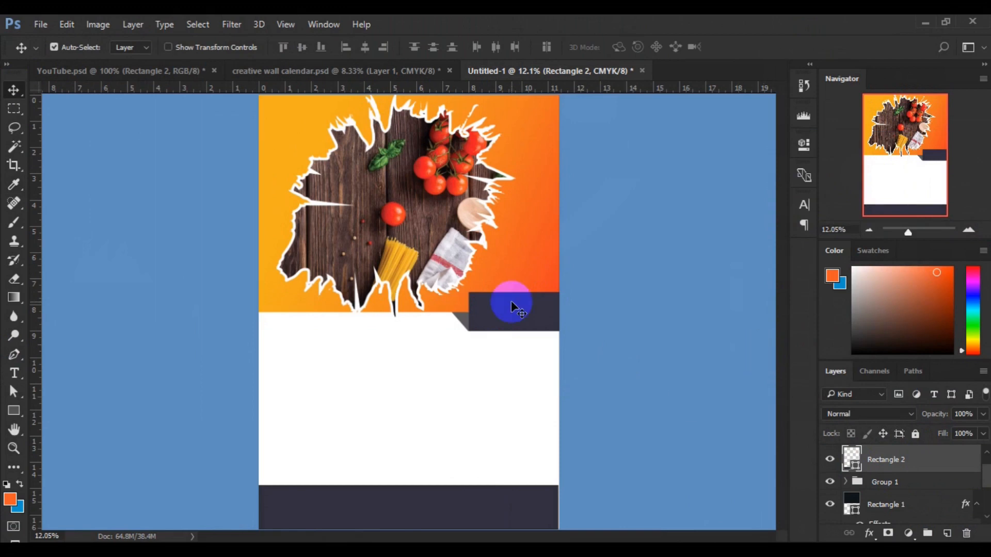
{"action": "key", "text": "ctrl+j"}
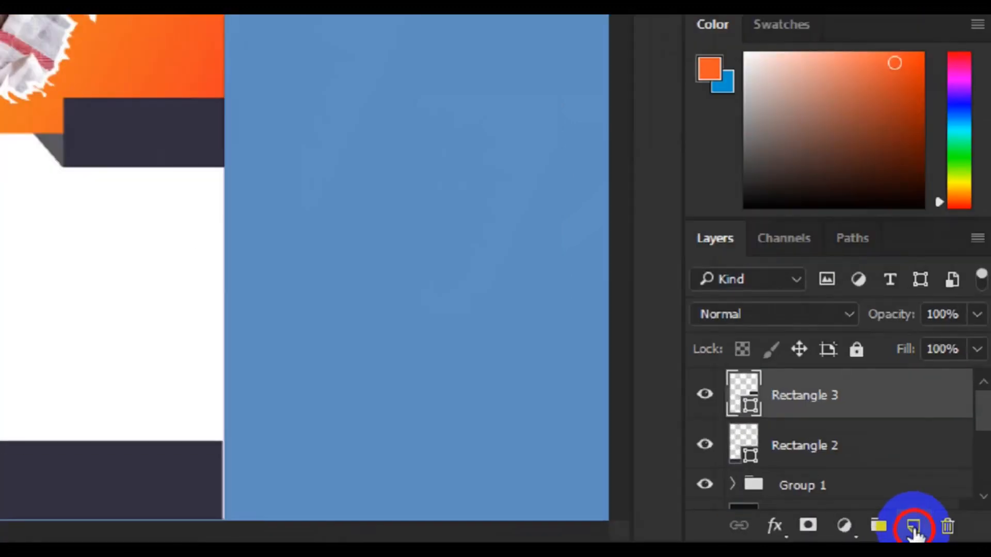
{"action": "left_click", "coordinate": [948, 535]}
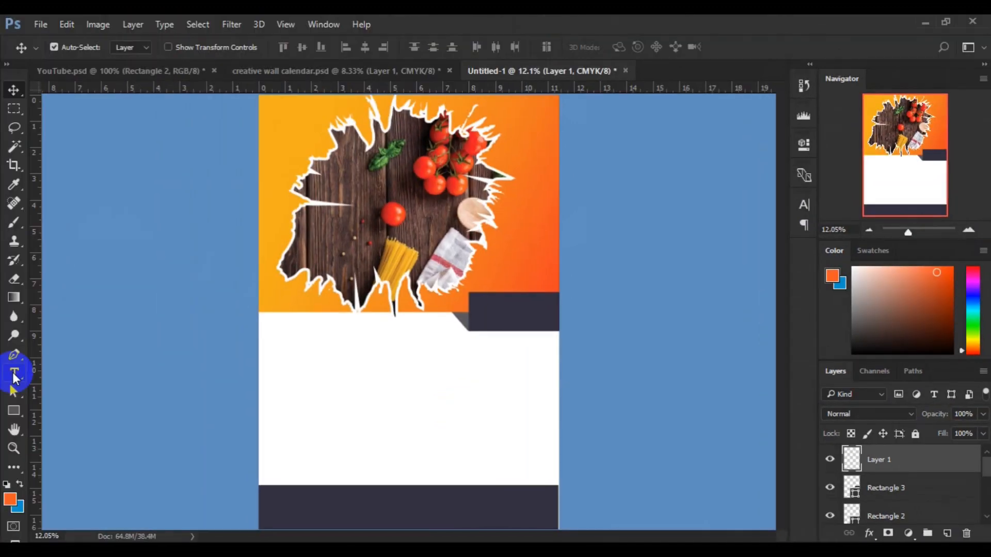
{"action": "left_click", "coordinate": [14, 374]}
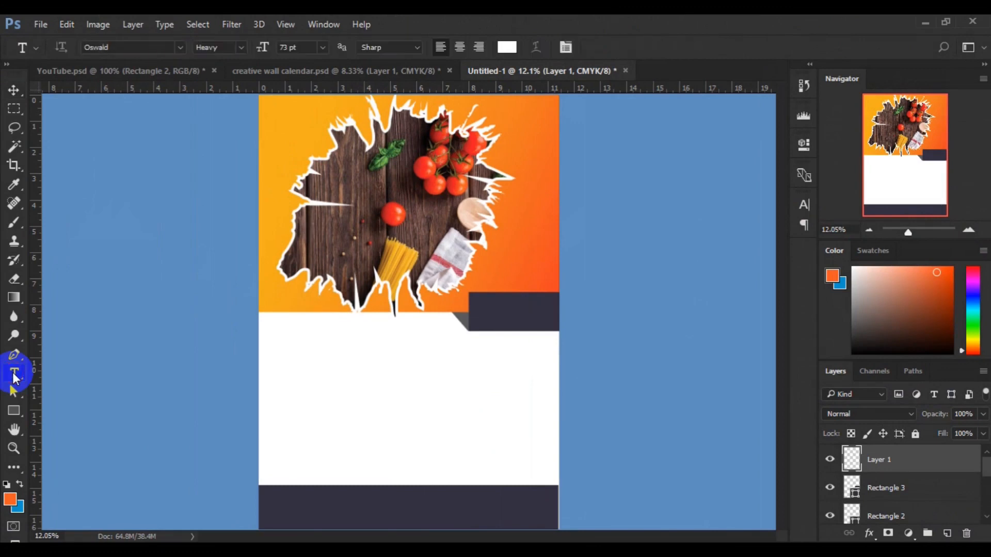
{"action": "left_click", "coordinate": [484, 319]}
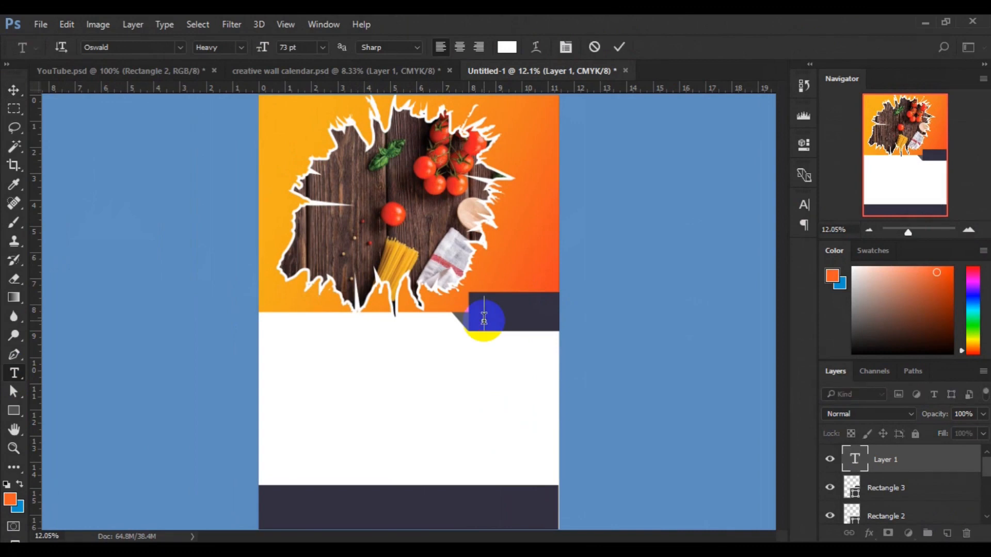
{"action": "type", "text": "2020"}
Step: Recolour the digit 9 of the year text with green 53853f
{"action": "key", "text": "shift+Left"}
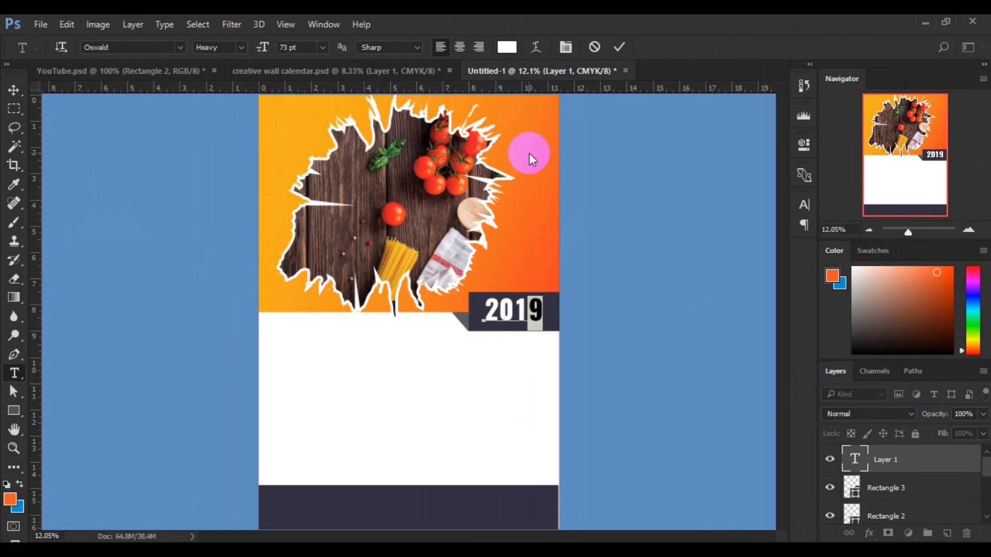
{"action": "left_click", "coordinate": [505, 47]}
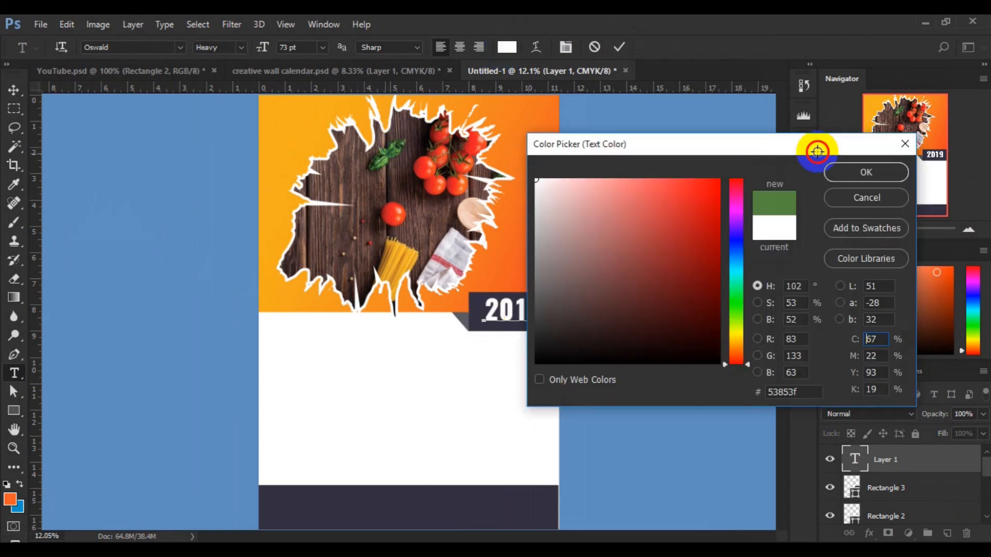
{"action": "left_click", "coordinate": [856, 179]}
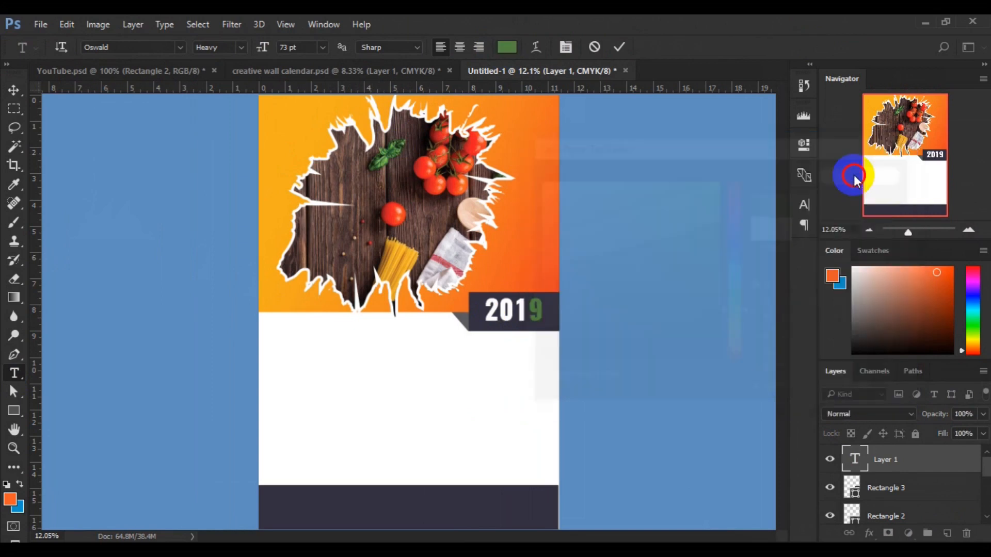
Step: Recolour the digit 0 of the year text with red ed3b25 sampled from the single tomato, and commit the text
{"action": "left_click_drag", "start_coordinate": [542, 312], "coordinate": [522, 310]}
{"action": "left_click", "coordinate": [523, 310]}
{"action": "left_click", "coordinate": [513, 310]}
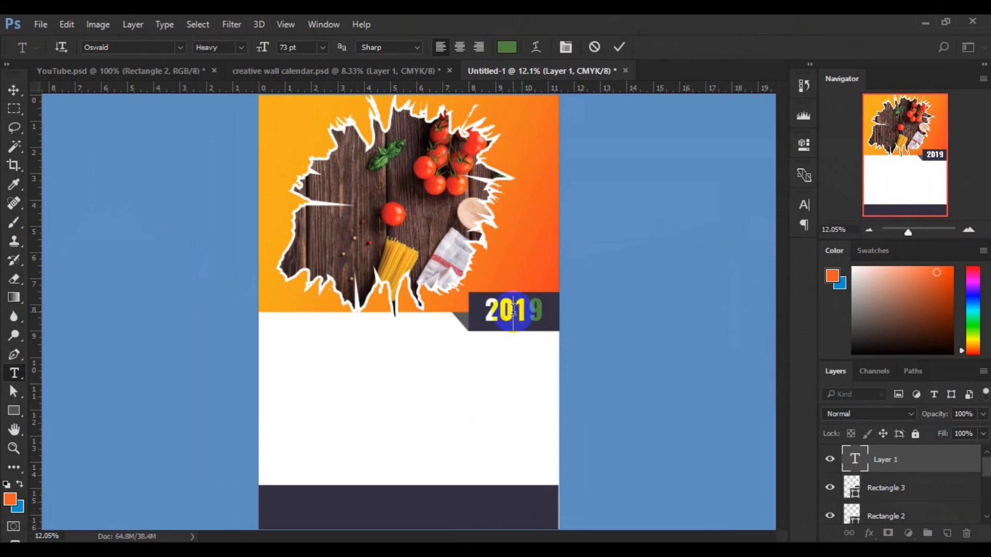
{"action": "left_click_drag", "start_coordinate": [513, 310], "coordinate": [499, 311]}
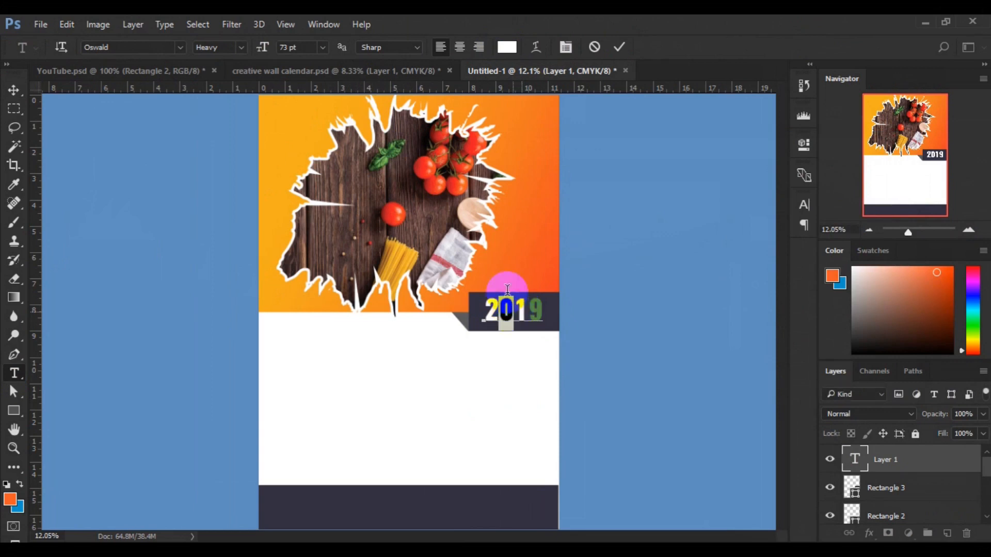
{"action": "left_click", "coordinate": [507, 47]}
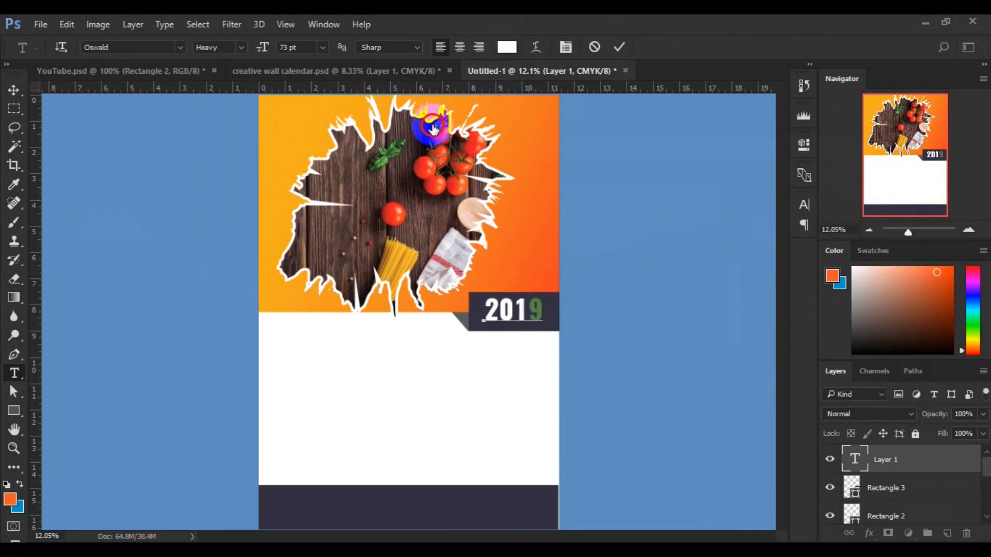
{"action": "left_click", "coordinate": [396, 211]}
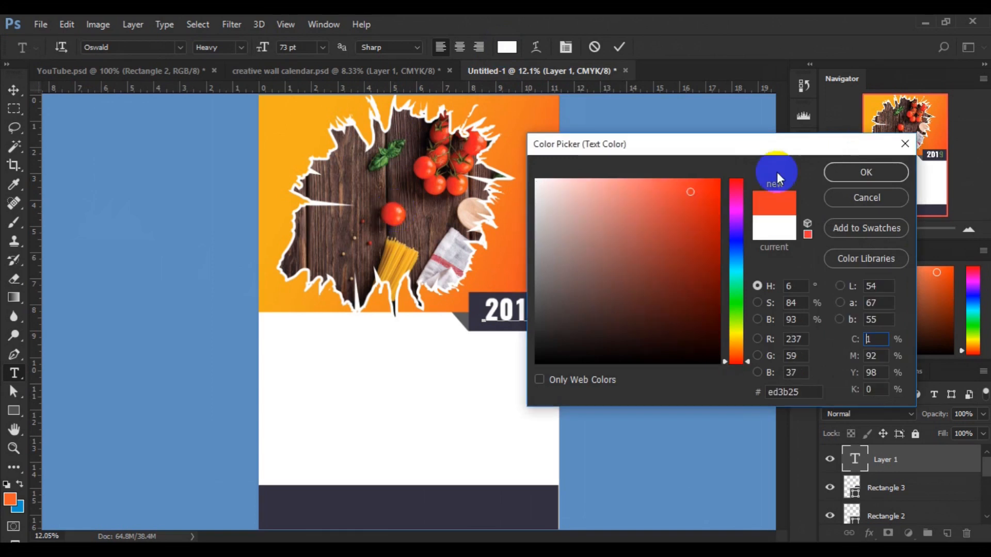
{"action": "left_click", "coordinate": [841, 171]}
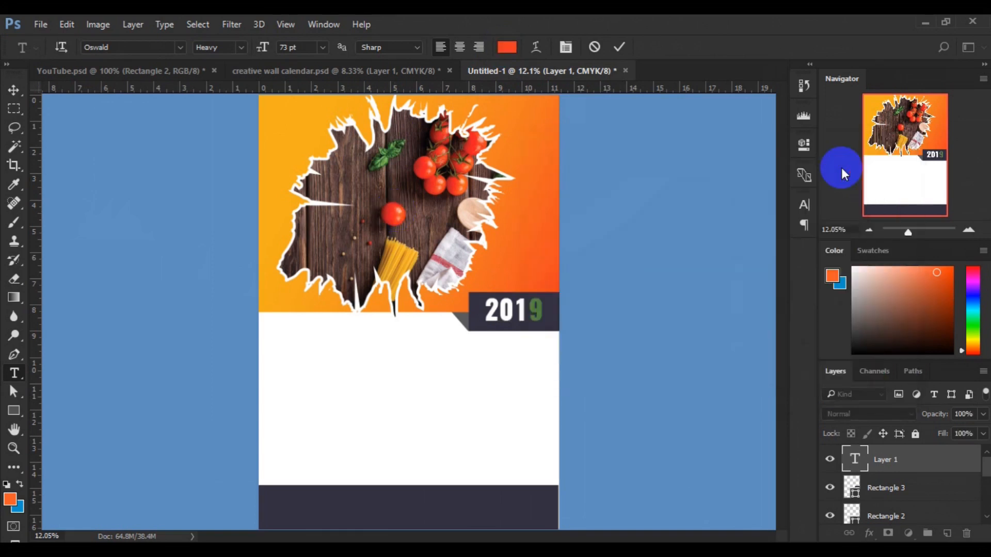
{"action": "left_click", "coordinate": [11, 91]}
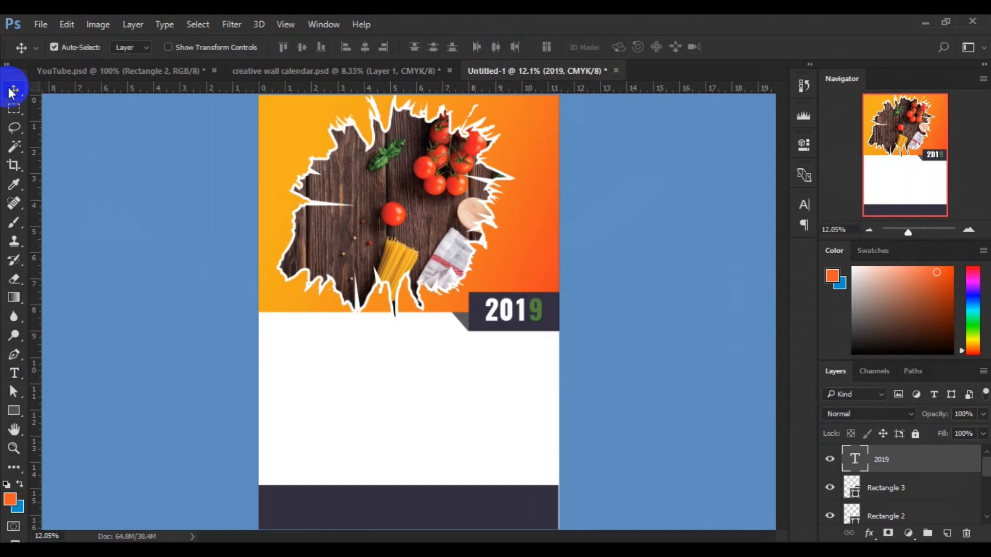
Step: Add a Drop Shadow effect to the 2019 text layer
{"action": "left_click", "coordinate": [225, 304]}
{"action": "left_click", "coordinate": [840, 483]}
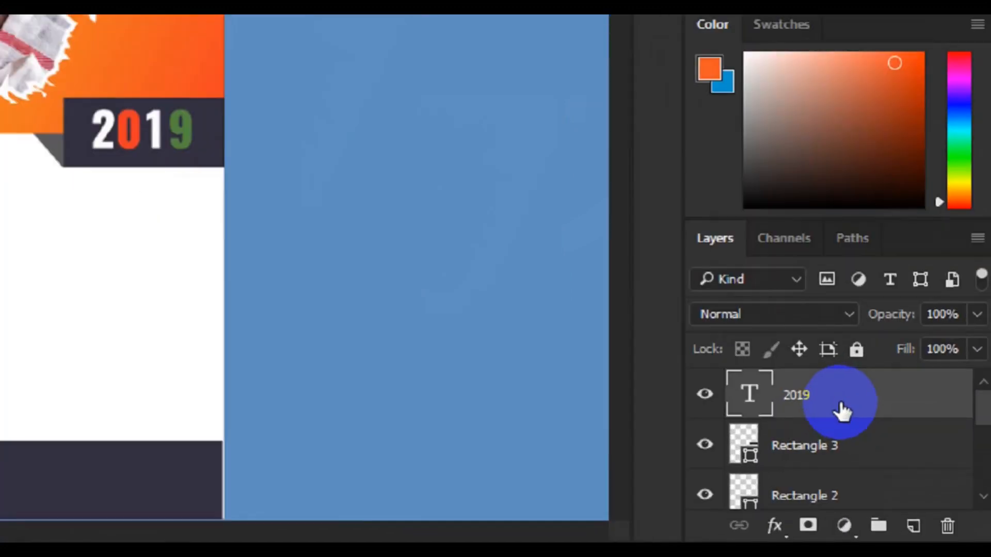
{"action": "double_click", "coordinate": [906, 464]}
{"action": "right_click", "coordinate": [822, 385]}
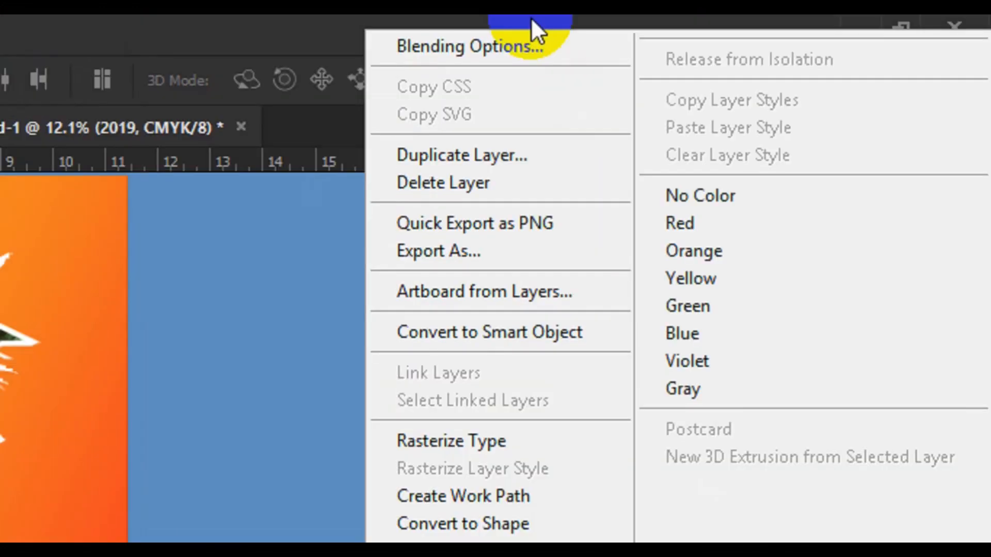
{"action": "left_click", "coordinate": [494, 46]}
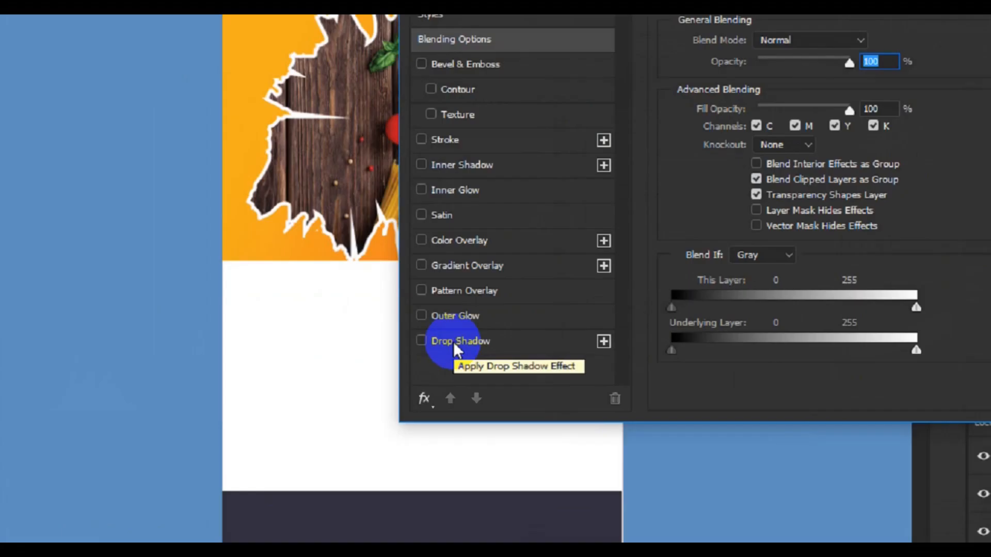
{"action": "left_click", "coordinate": [454, 343]}
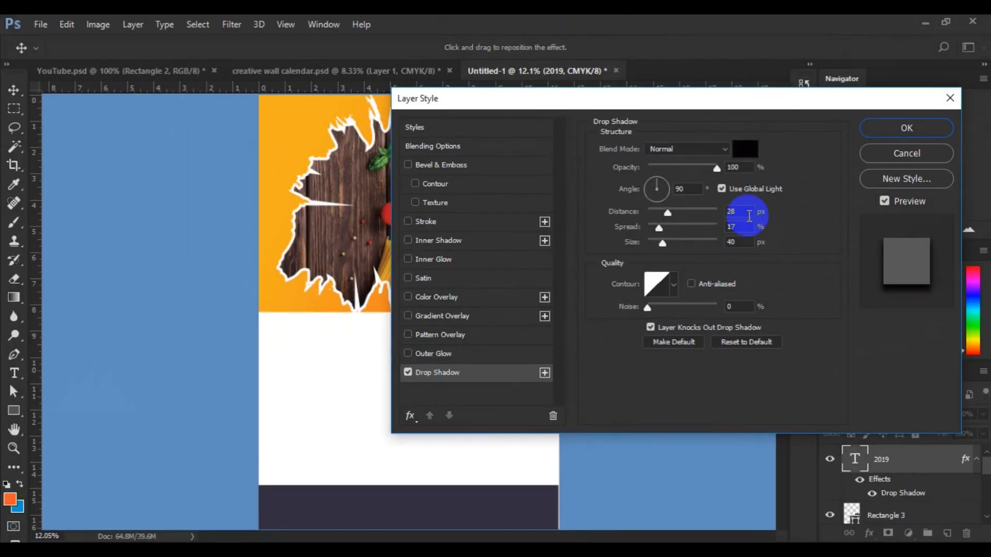
Step: Set the 2019 text's drop shadow to a distance of 14 px and a size of 23 px, and apply it
{"action": "left_click_drag", "start_coordinate": [742, 104], "coordinate": [222, 124]}
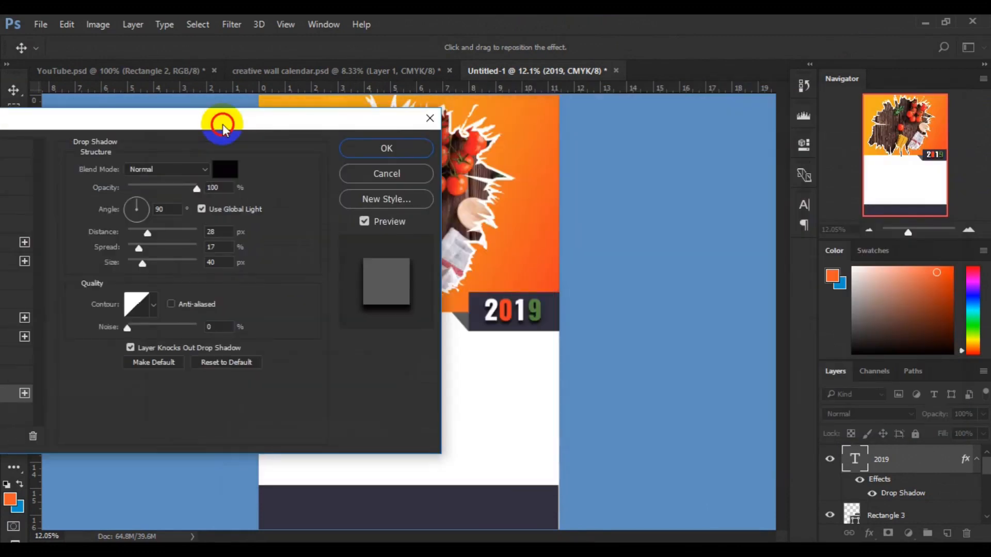
{"action": "left_click", "coordinate": [210, 231]}
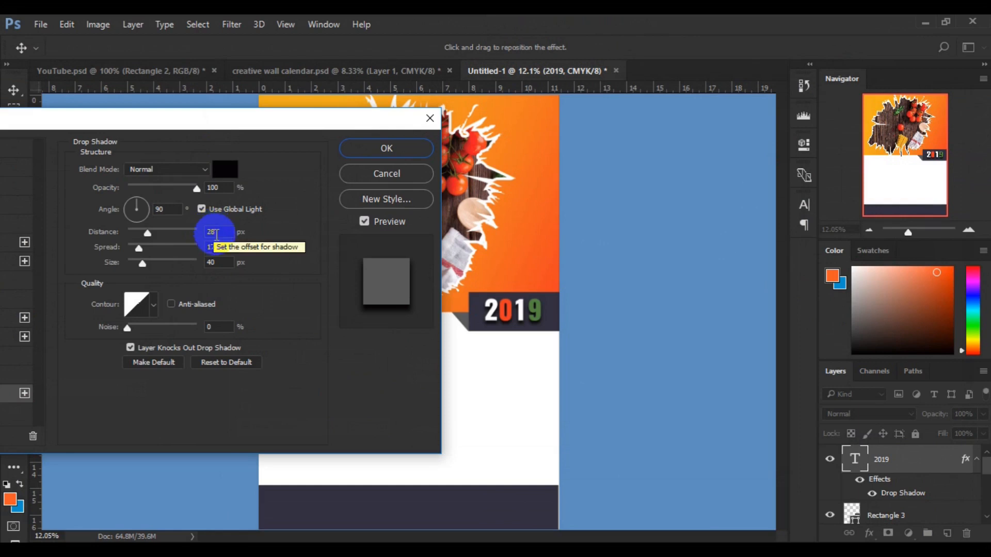
{"action": "double_click", "coordinate": [220, 236]}
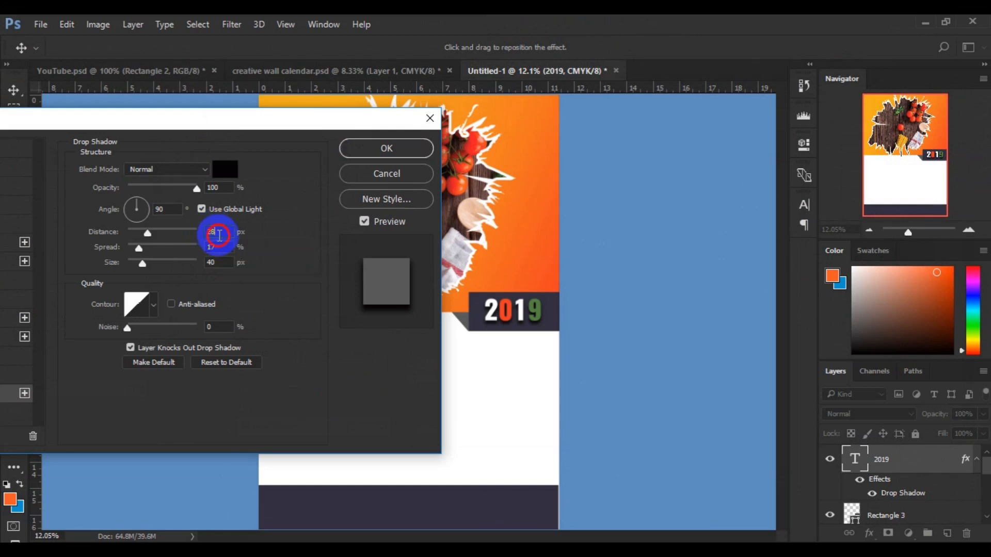
{"action": "type", "text": "1"}
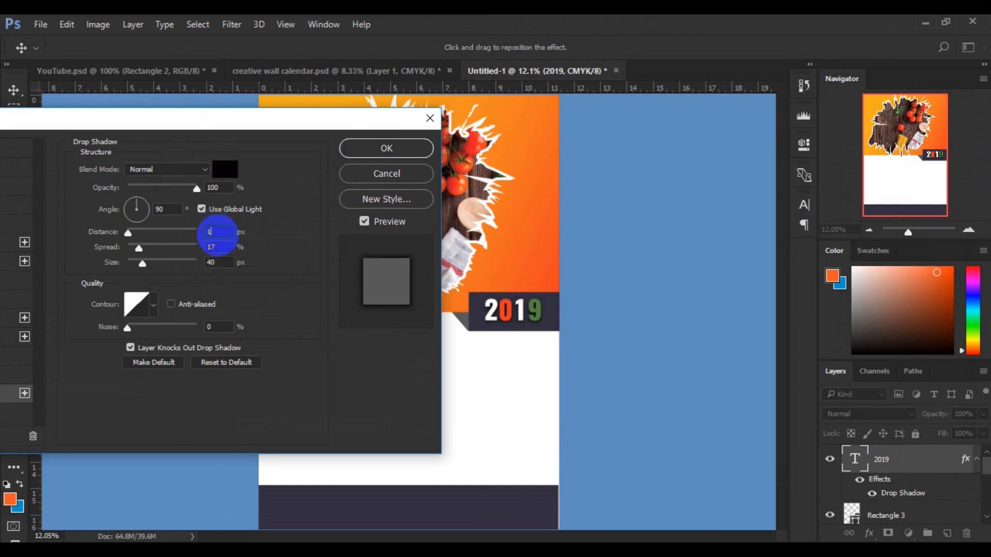
{"action": "type", "text": "4"}
{"action": "left_click", "coordinate": [222, 244]}
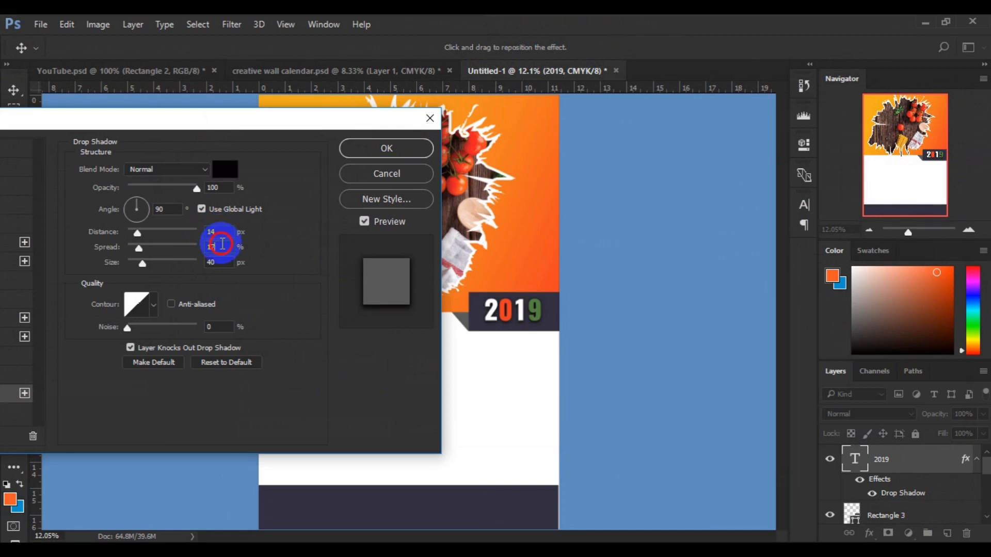
{"action": "left_click", "coordinate": [220, 259]}
{"action": "key", "text": "BackSpace"}
{"action": "key", "text": "BackSpace"}
{"action": "type", "text": "23"}
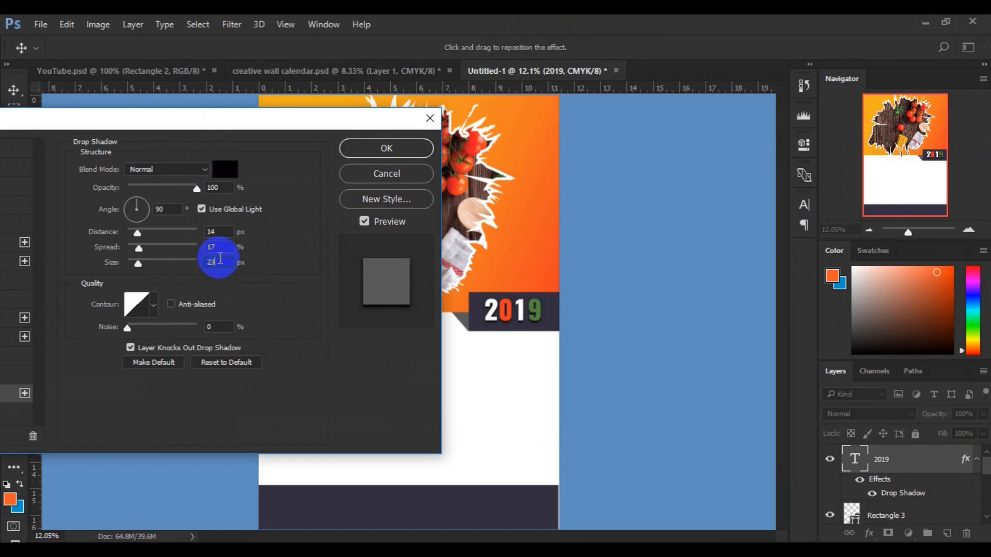
{"action": "left_click", "coordinate": [369, 154]}
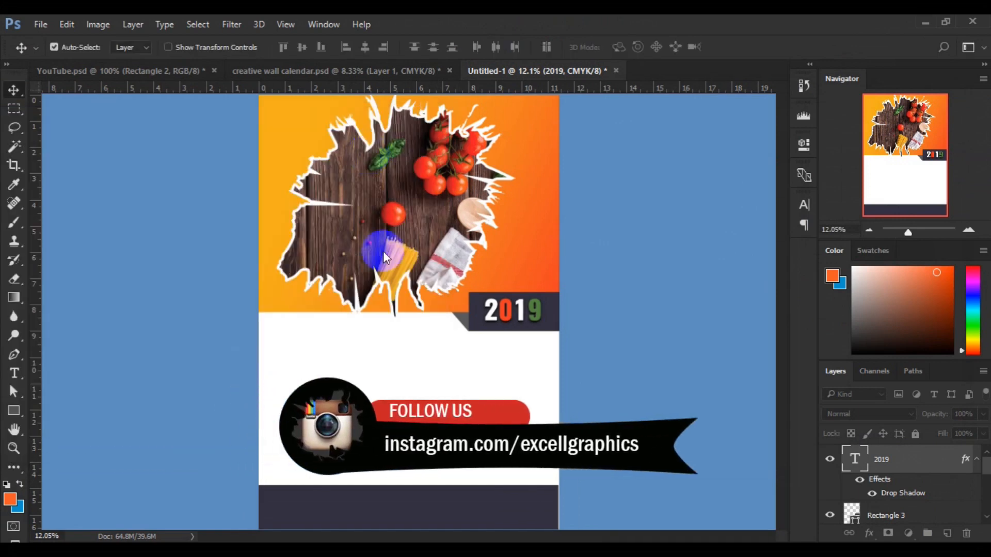
Step: Select Group 1, which holds the splatter-masked food photo, collapse it and add a Drop Shadow effect to it
{"action": "left_click", "coordinate": [380, 210]}
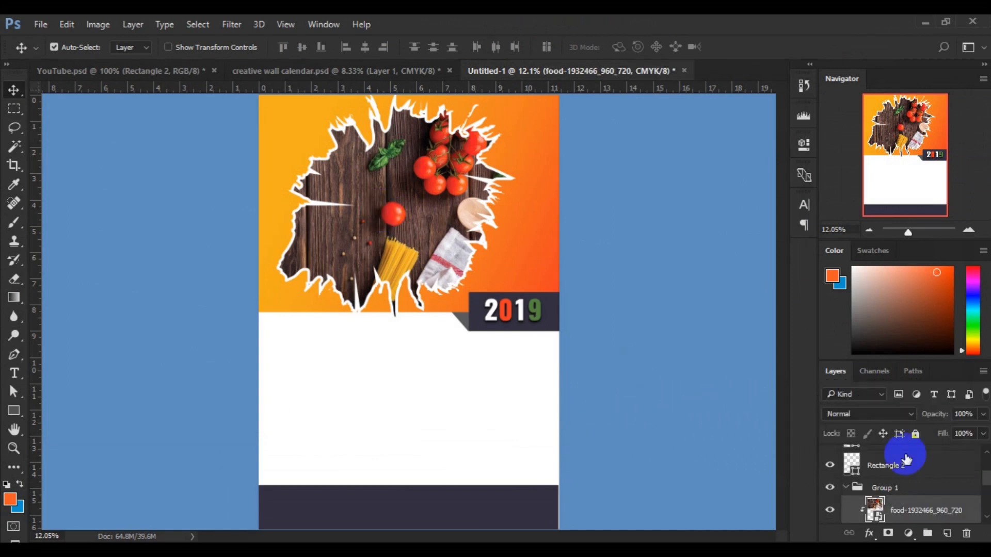
{"action": "left_click", "coordinate": [881, 488]}
{"action": "left_click", "coordinate": [847, 487]}
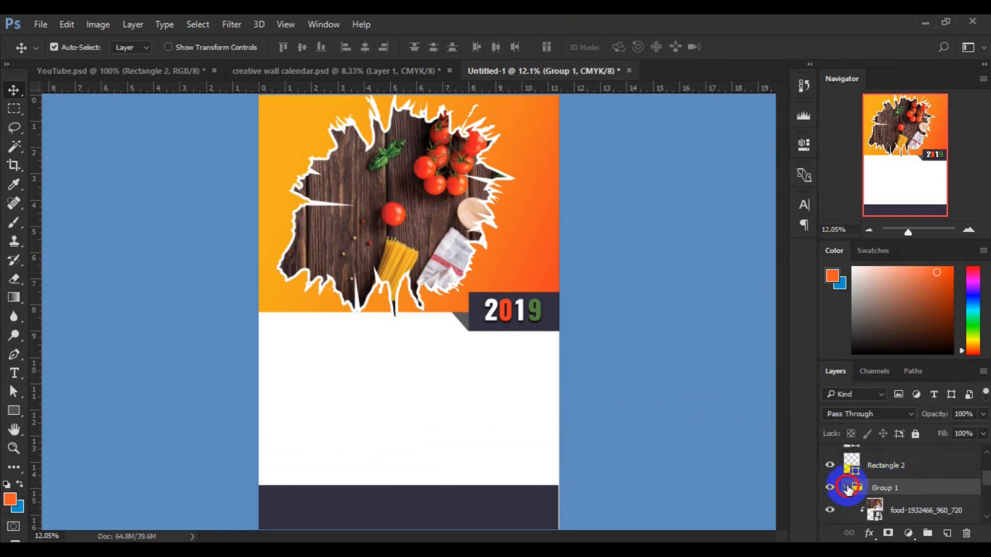
{"action": "right_click", "coordinate": [873, 489]}
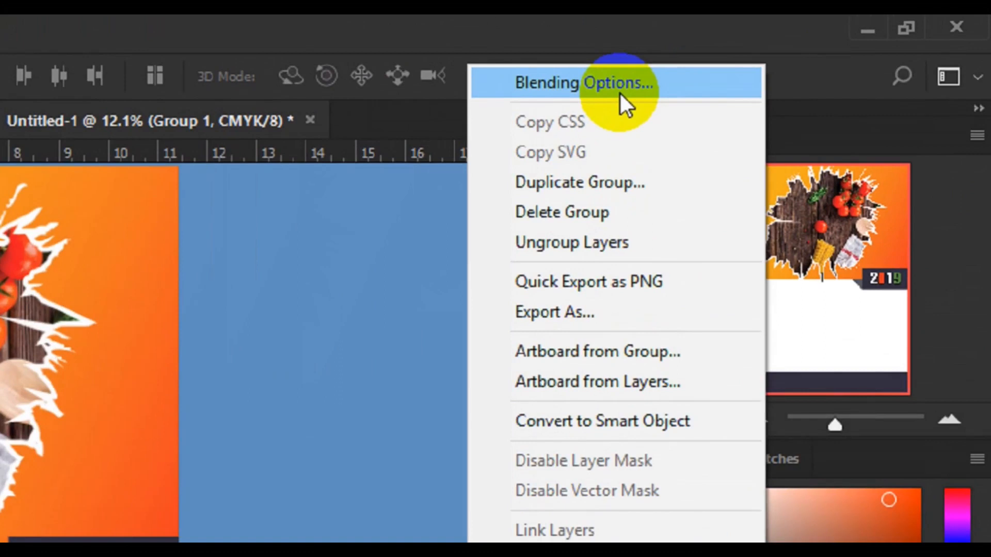
{"action": "left_click", "coordinate": [603, 93]}
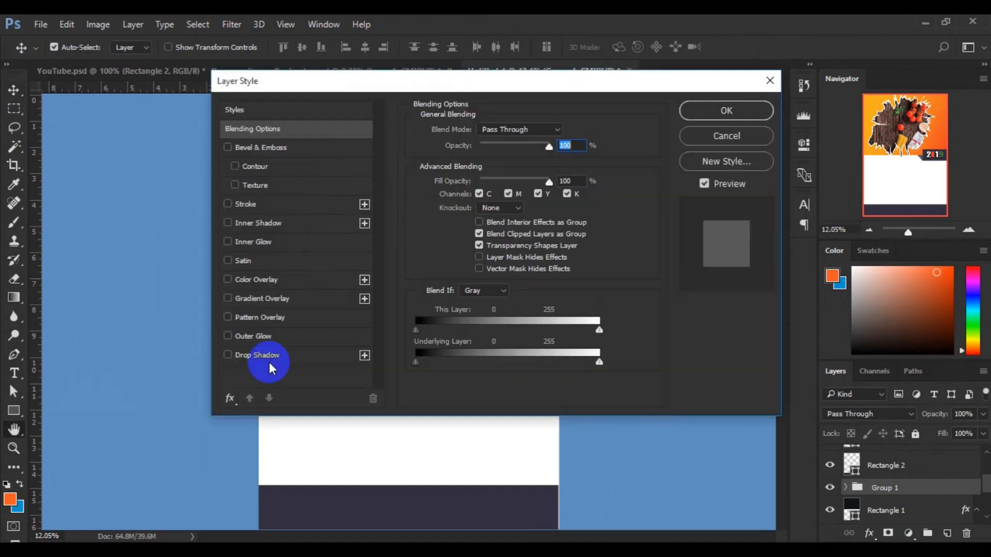
{"action": "left_click", "coordinate": [265, 356]}
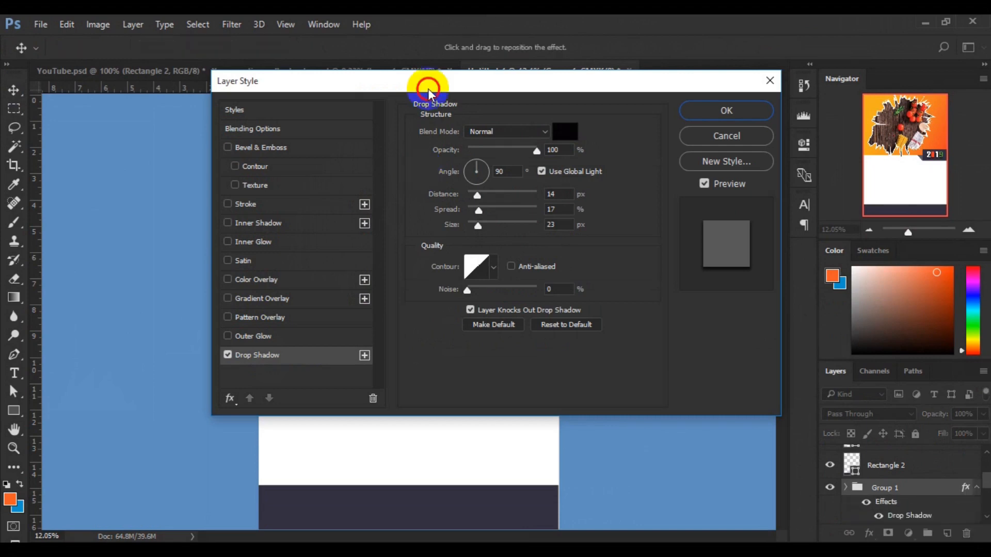
Step: Set Group 1's drop shadow to a distance of 28 px and a size of 40 px, and apply it
{"action": "left_click_drag", "start_coordinate": [429, 89], "coordinate": [726, 67]}
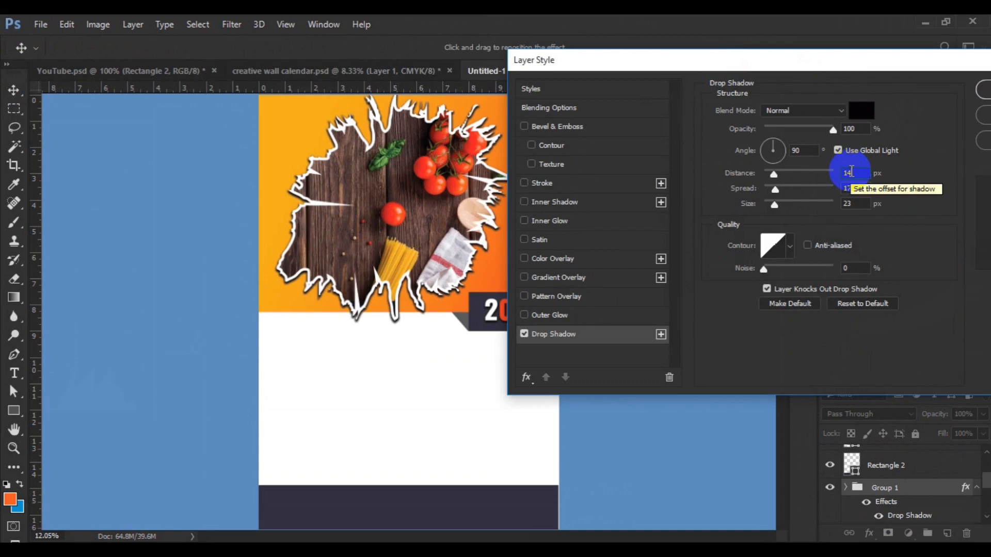
{"action": "key", "text": "BackSpace"}
{"action": "key", "text": "BackSpace"}
{"action": "type", "text": "28"}
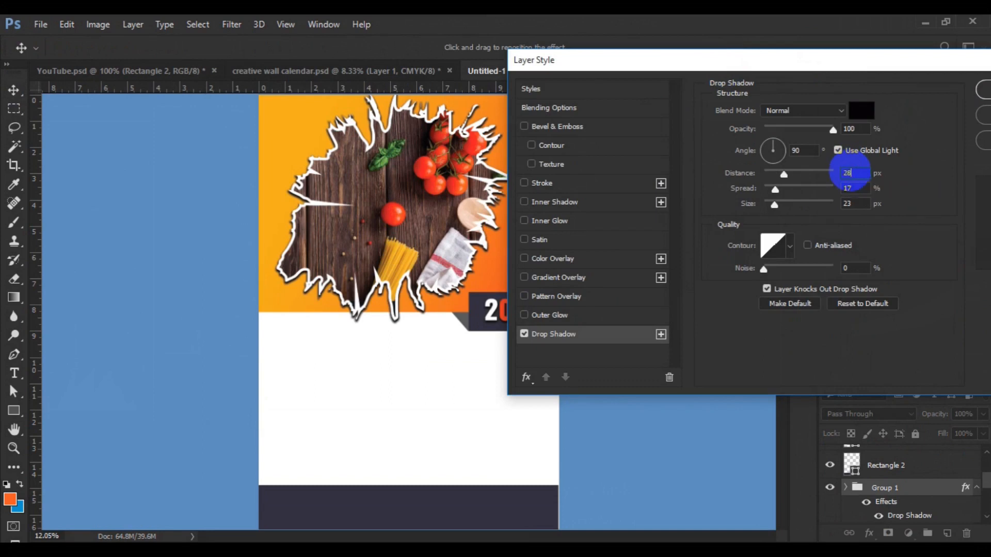
{"action": "left_click", "coordinate": [860, 205]}
{"action": "key", "text": "BackSpace"}
{"action": "key", "text": "BackSpace"}
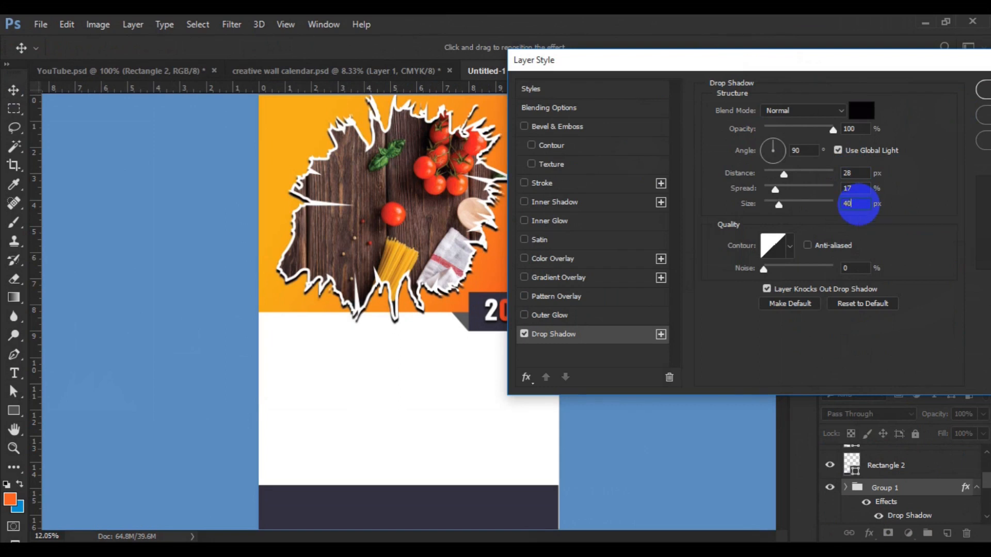
{"action": "type", "text": "40"}
{"action": "left_click", "coordinate": [981, 91]}
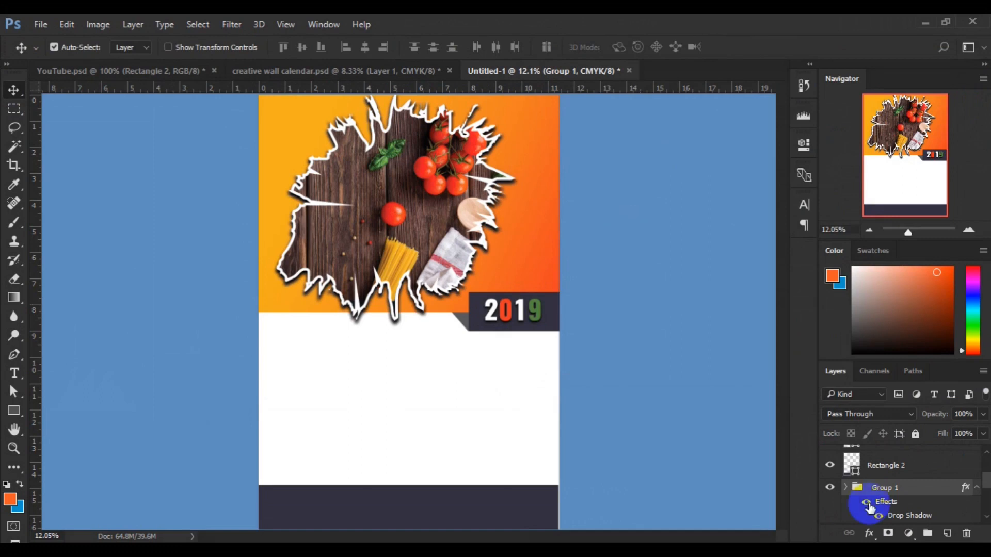
Step: Scale Group 1, the splatter-masked food photo, down slightly about its centre so it fits within the orange background
{"action": "key", "text": "ctrl+t"}
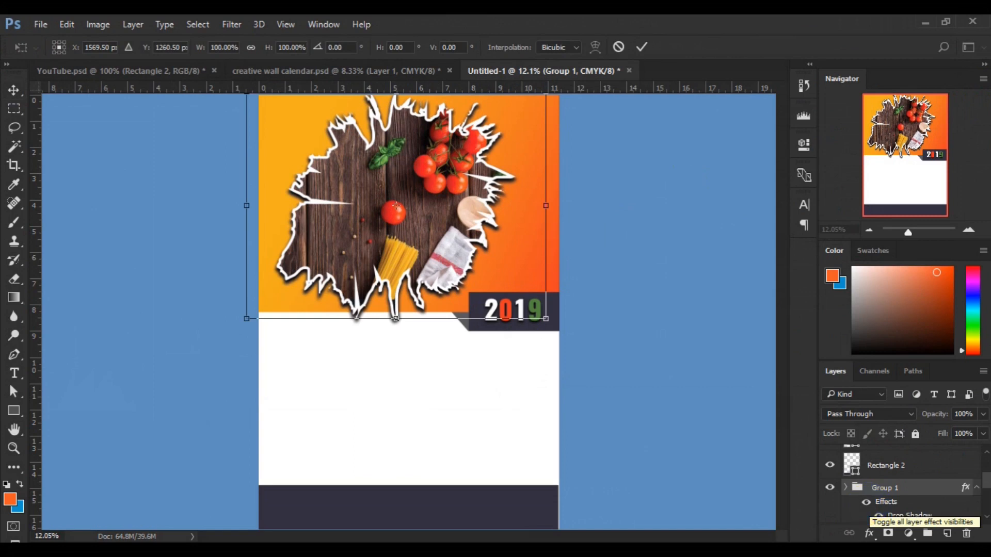
{"action": "left_click_drag", "start_coordinate": [548, 322], "coordinate": [540, 314]}
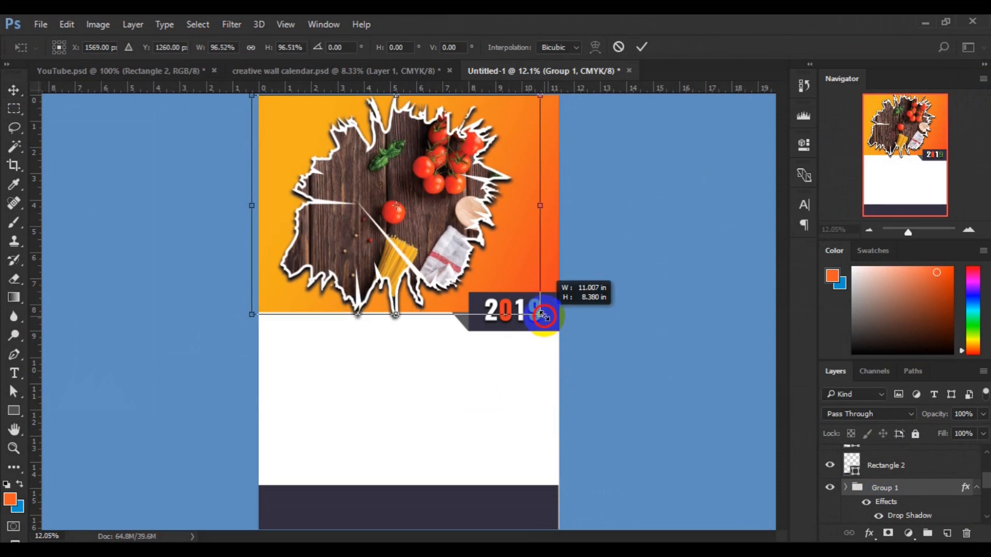
{"action": "left_click_drag", "start_coordinate": [541, 315], "coordinate": [539, 313]}
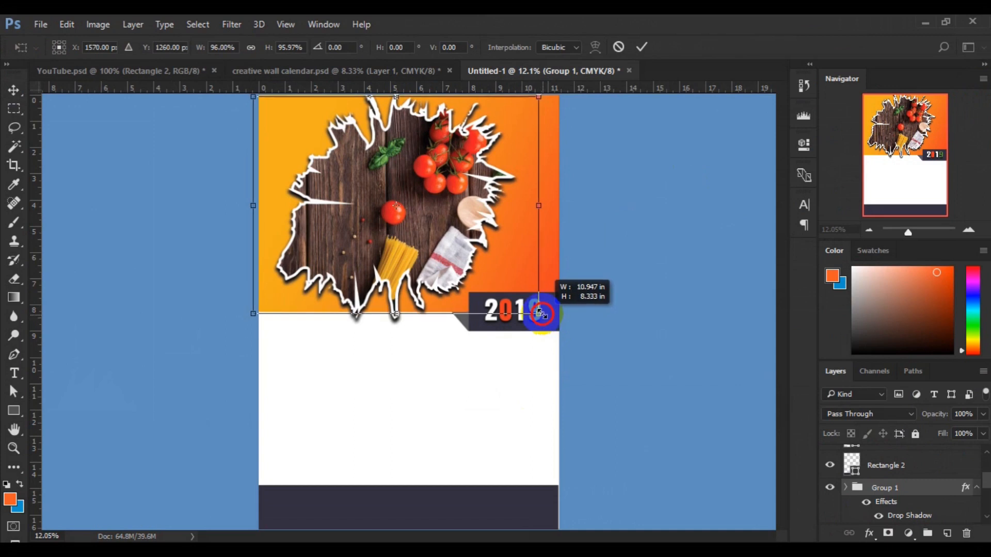
{"action": "left_click_drag", "start_coordinate": [540, 314], "coordinate": [538, 312]}
{"action": "left_click", "coordinate": [642, 48]}
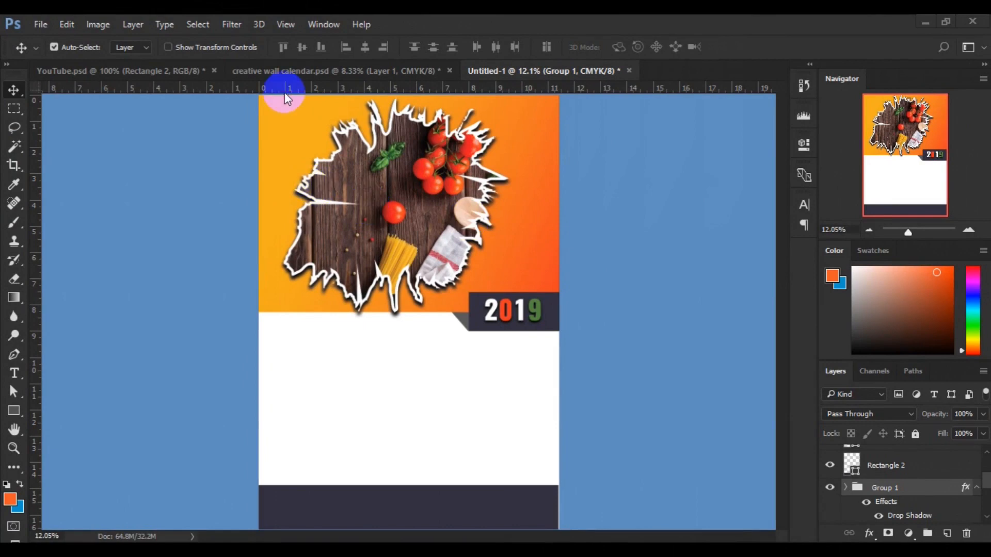
Step: Copy the September calendar layer from creative wall calendar.psd into the white area of the Untitled-1 page
{"action": "left_click", "coordinate": [286, 71]}
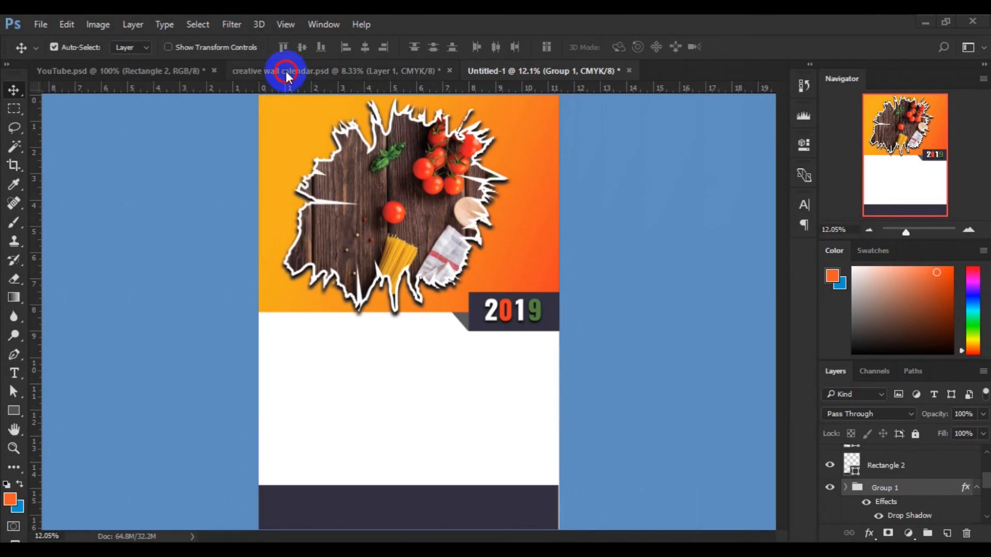
{"action": "left_click", "coordinate": [408, 248]}
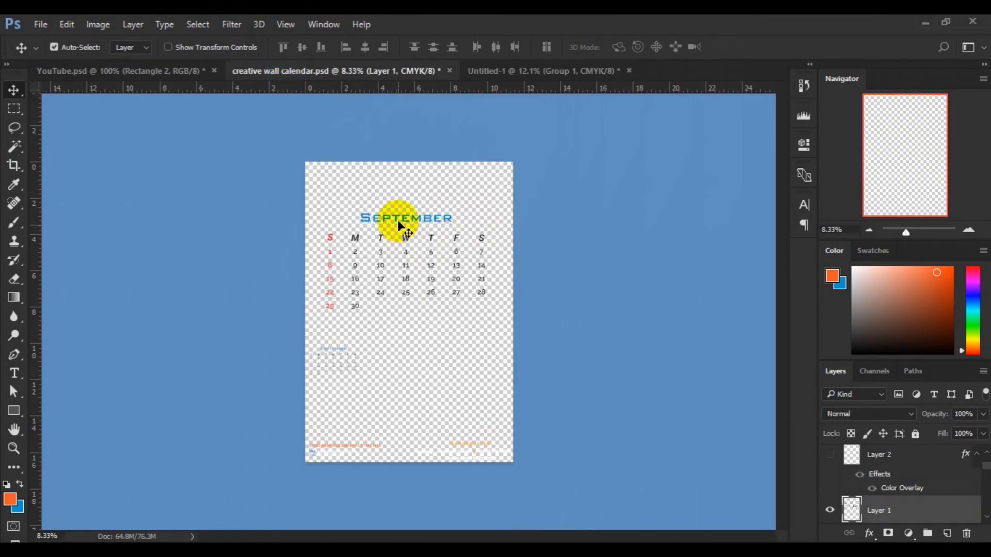
{"action": "left_click_drag", "start_coordinate": [400, 223], "coordinate": [381, 409]}
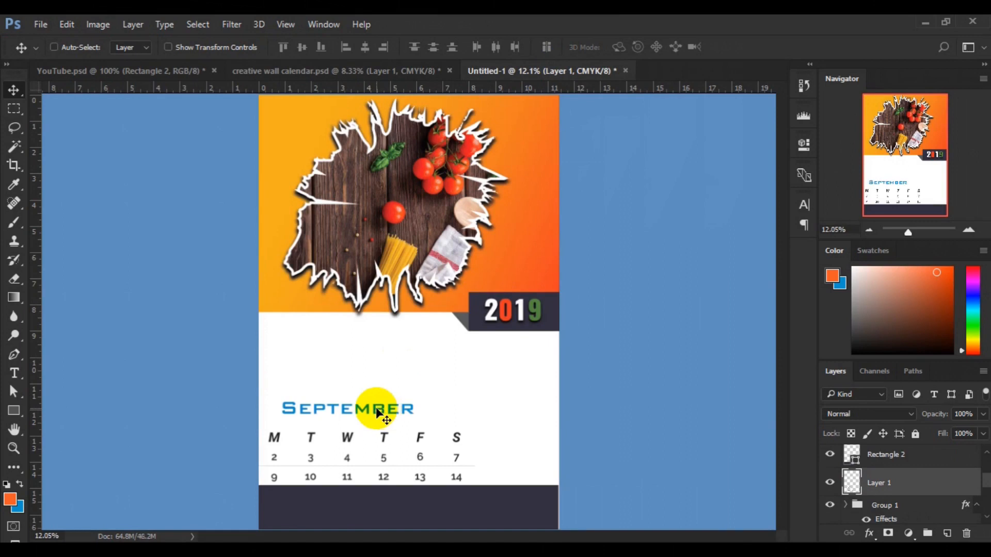
Step: Centre the September calendar in the white area and scale it to about 74%
{"action": "key", "text": "ctrl+t"}
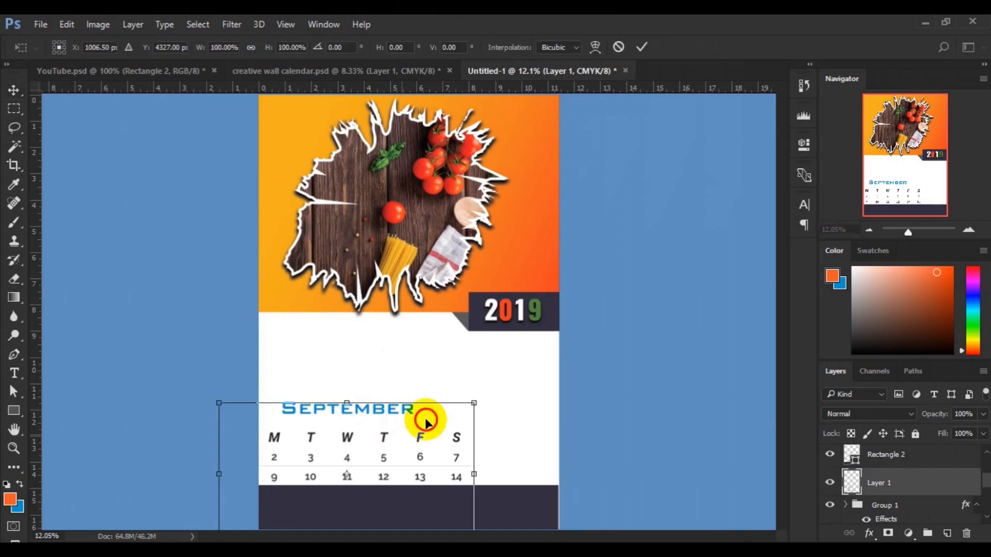
{"action": "left_click_drag", "start_coordinate": [456, 384], "coordinate": [472, 374]}
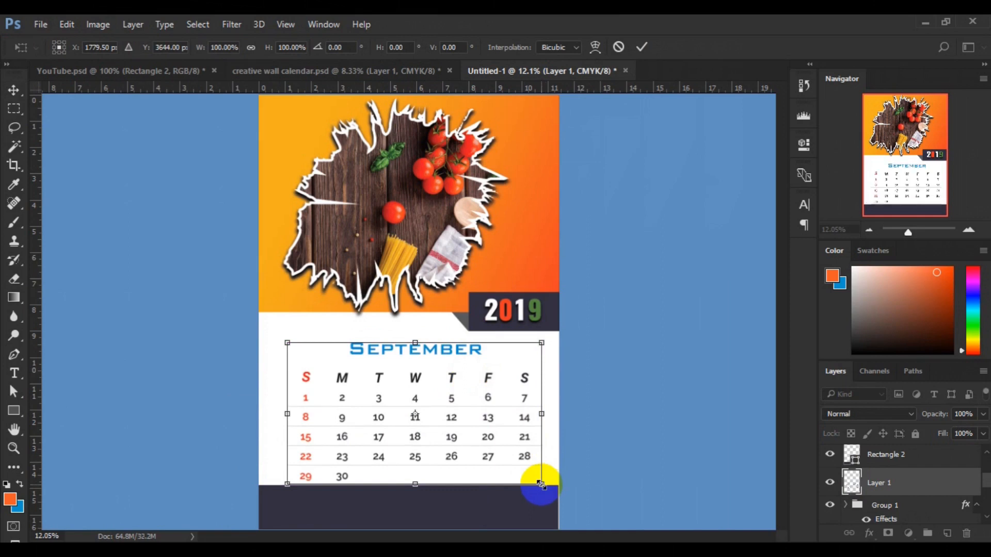
{"action": "left_click_drag", "start_coordinate": [540, 484], "coordinate": [509, 465]}
{"action": "left_click_drag", "start_coordinate": [508, 464], "coordinate": [510, 467]}
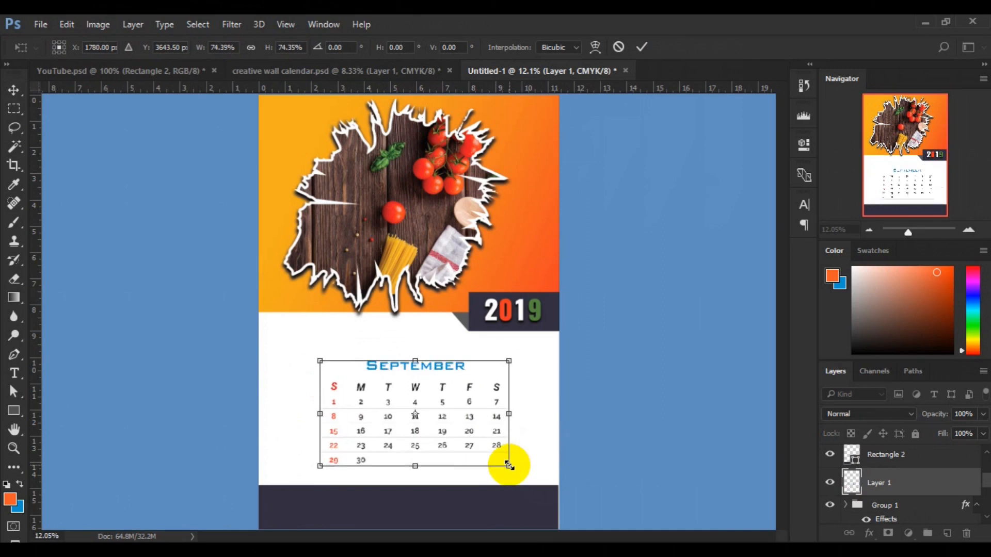
{"action": "left_click", "coordinate": [647, 54]}
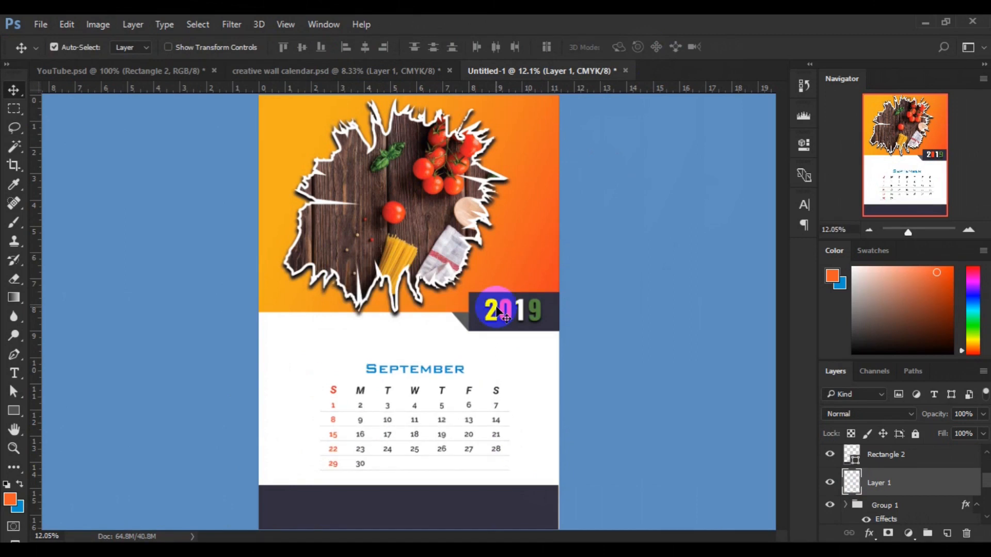
Step: Move the September calendar down so it sits directly above the dark bottom bar
{"action": "key", "text": "ctrl+t"}
{"action": "left_click_drag", "start_coordinate": [491, 457], "coordinate": [491, 461]}
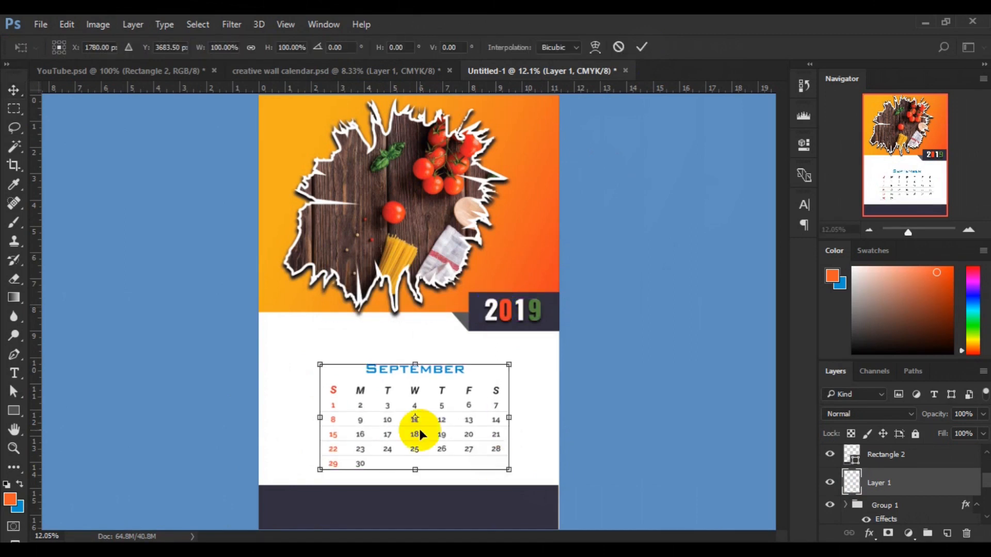
{"action": "mouse_move", "coordinate": [416, 429]}
{"action": "left_mouse_down"}
{"action": "mouse_move", "coordinate": [418, 455]}
{"action": "mouse_move", "coordinate": [420, 442]}
{"action": "left_mouse_up"}
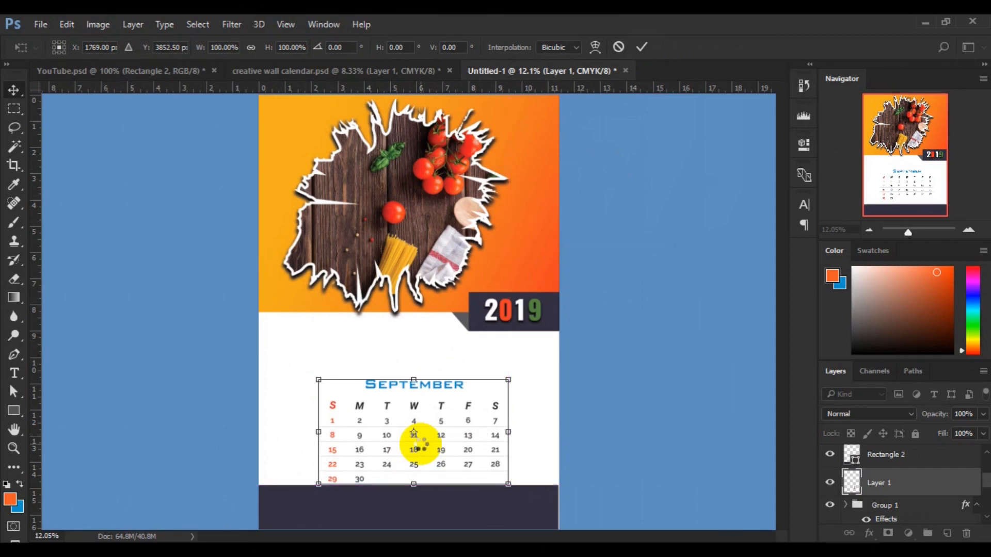
{"action": "key", "text": "Return"}
Step: Duplicate the September calendar, scale the copy to about 48%, and place it in the upper-left corner of the white area
{"action": "left_click_drag", "start_coordinate": [421, 444], "coordinate": [421, 445]}
{"action": "key", "text": "ctrl+t"}
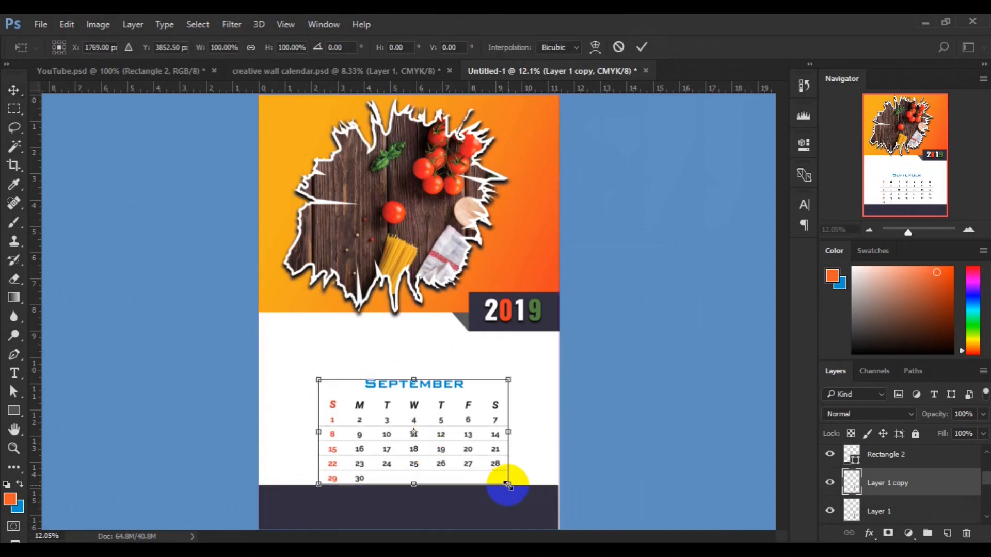
{"action": "left_click_drag", "start_coordinate": [509, 485], "coordinate": [455, 446]}
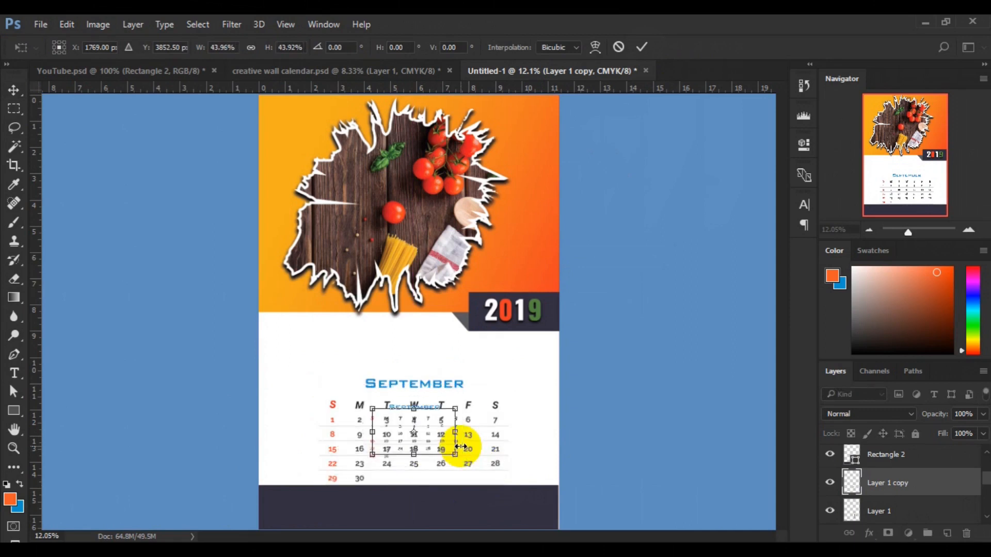
{"action": "left_click_drag", "start_coordinate": [441, 440], "coordinate": [335, 359]}
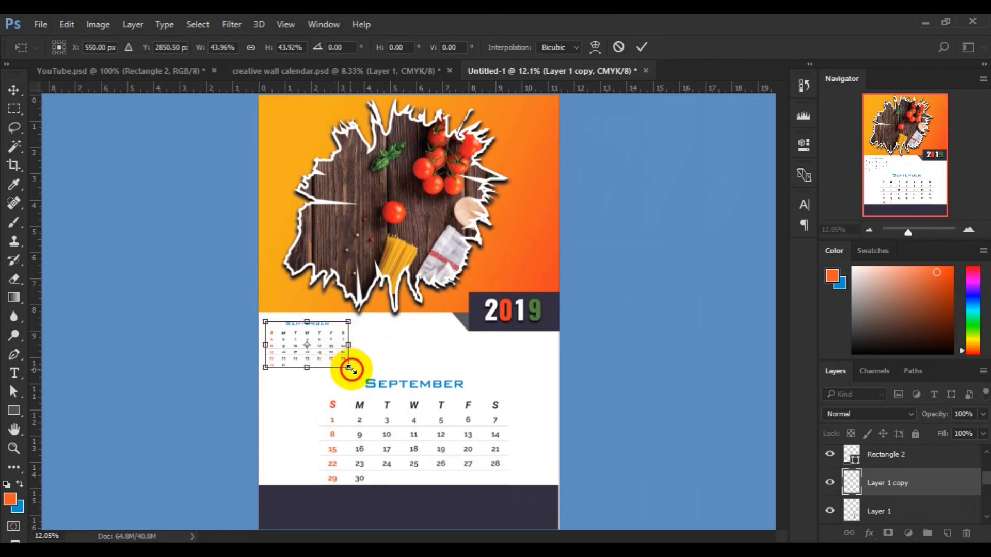
{"action": "left_click_drag", "start_coordinate": [348, 368], "coordinate": [352, 371]}
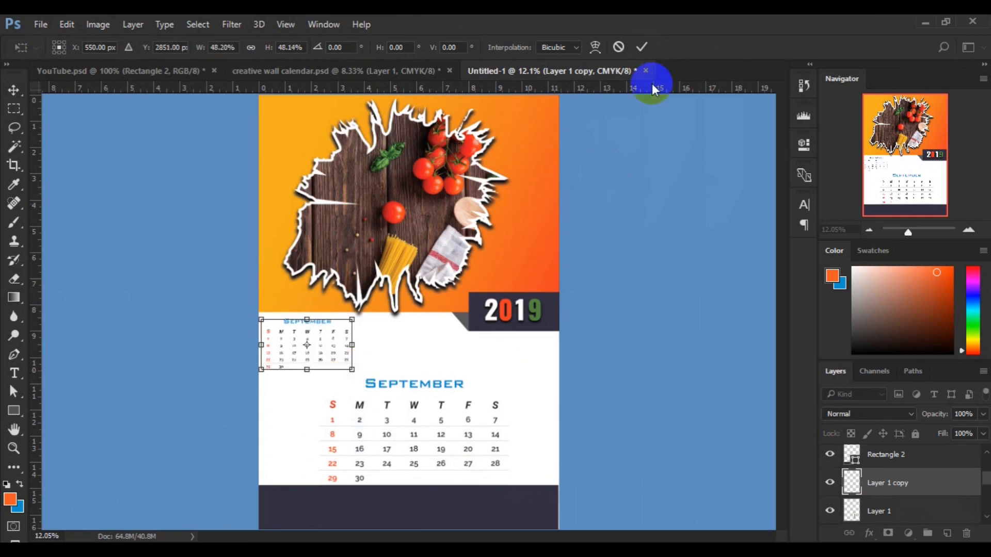
{"action": "left_click", "coordinate": [645, 49]}
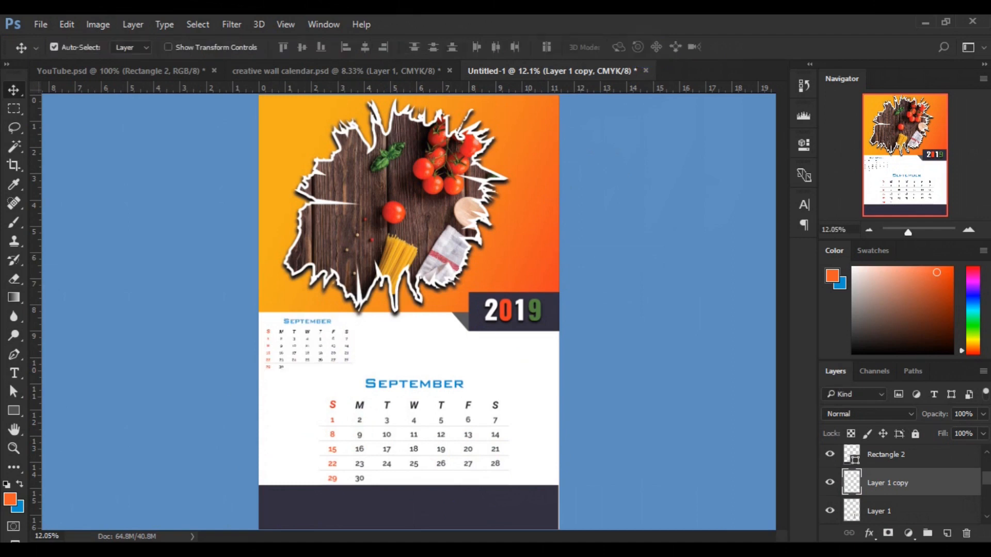
{"action": "left_click", "coordinate": [526, 514]}
{"action": "key", "text": "ctrl"}
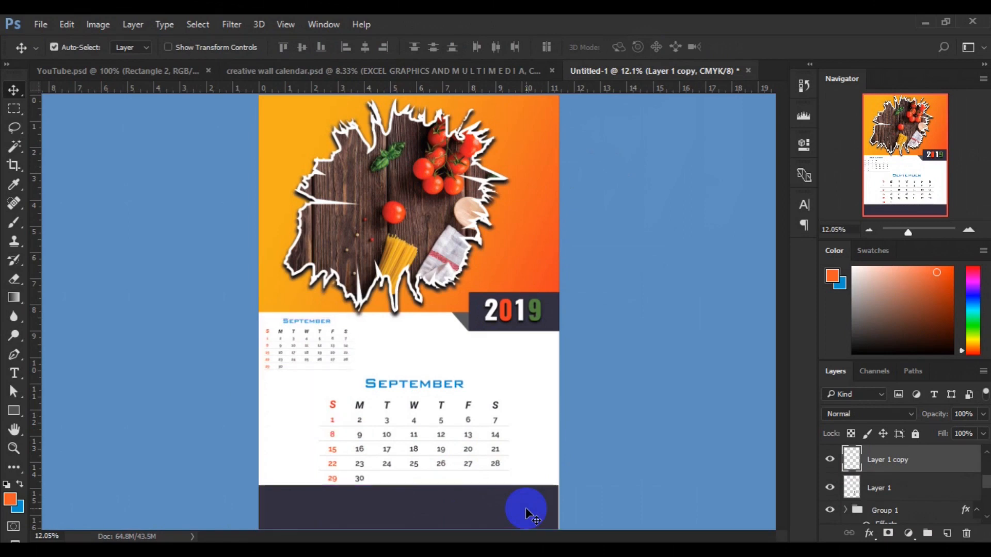
{"action": "key", "text": "ctrl+minus"}
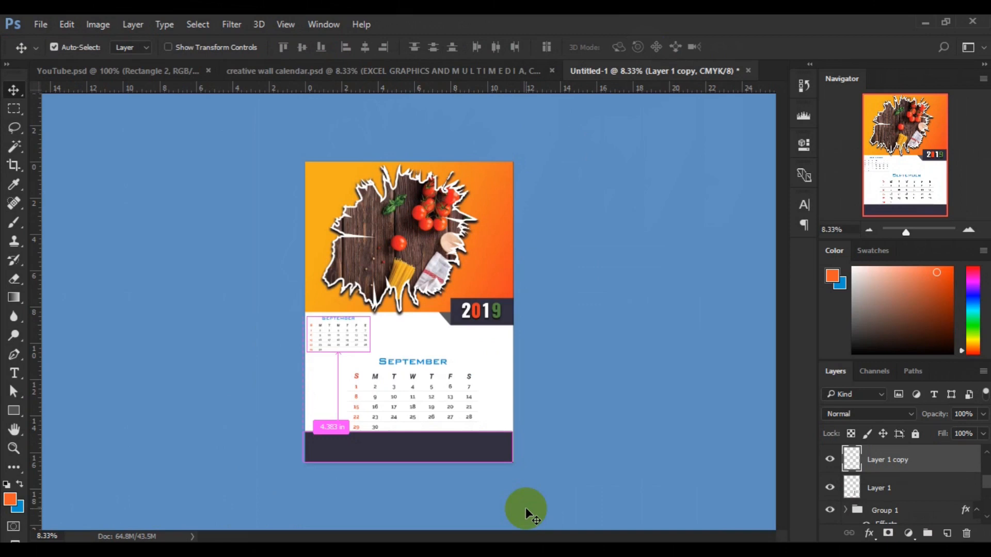